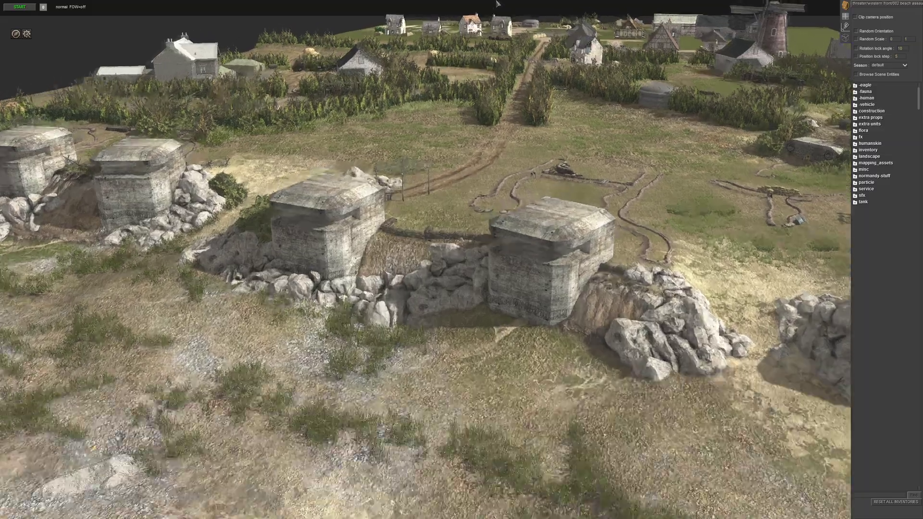
Save the mission as 0 in the mission editor.
middle_click_drag(495, 5, 399, 211)
middle_click_drag(503, 235, 240, 273)
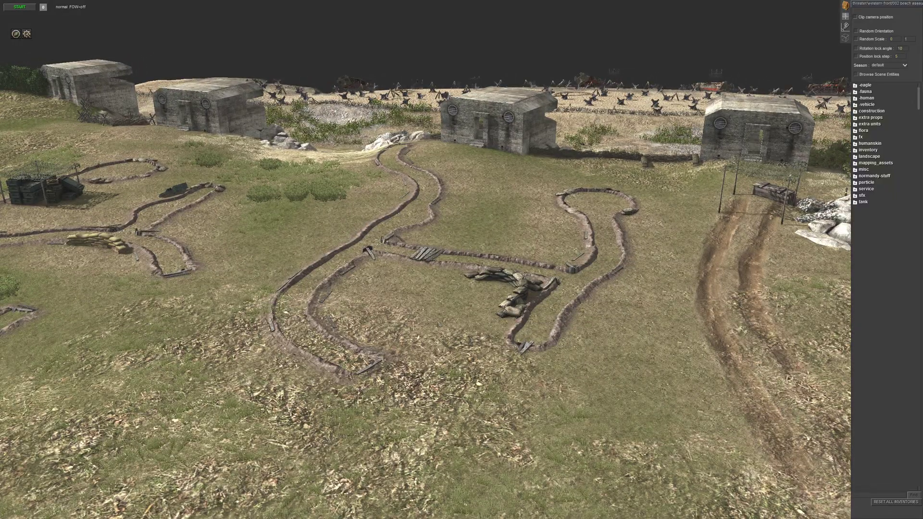
scroll(569, 277, "up", 3)
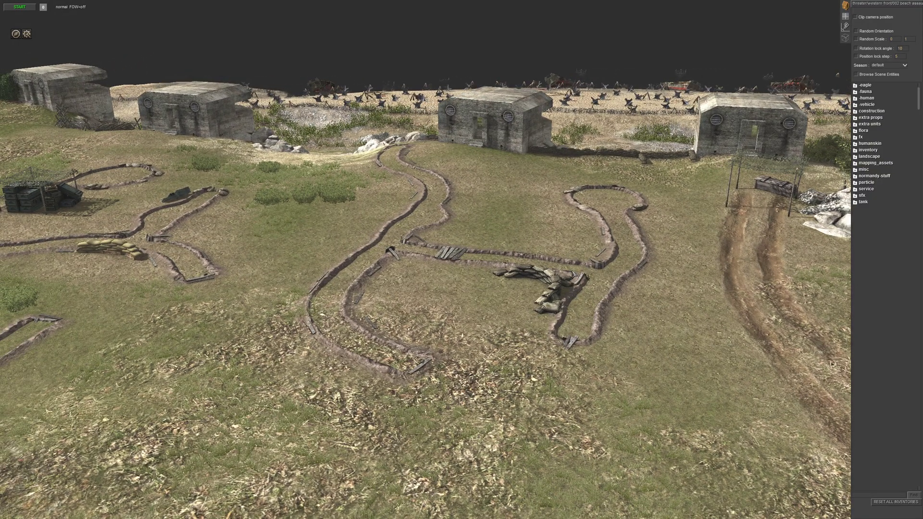
key("F3")
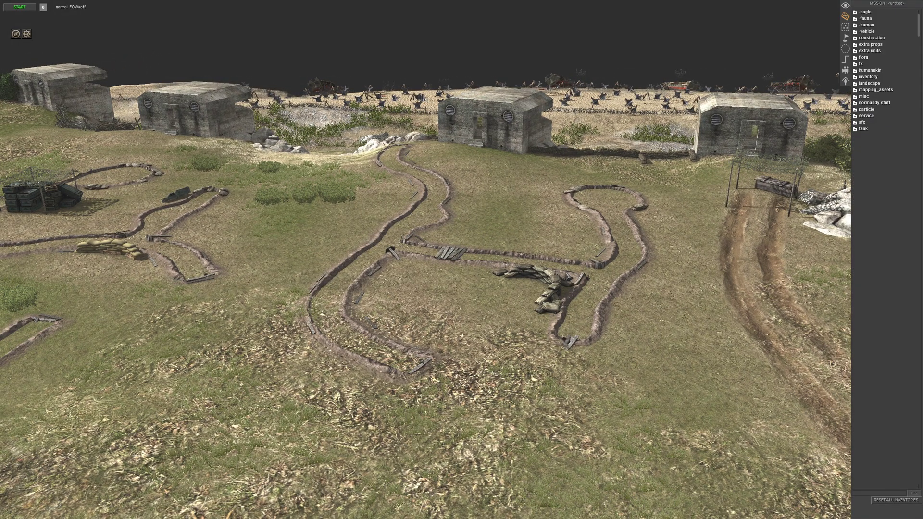
key("ctrl+s")
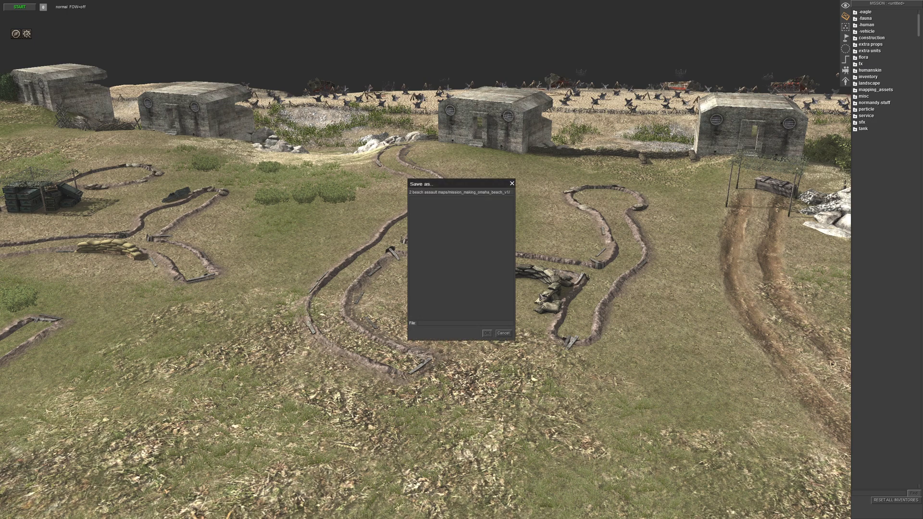
type("0")
key("Return")
Run the mission briefly, stop it, and look over the trenches, bunkers and landing beach.
key("F1")
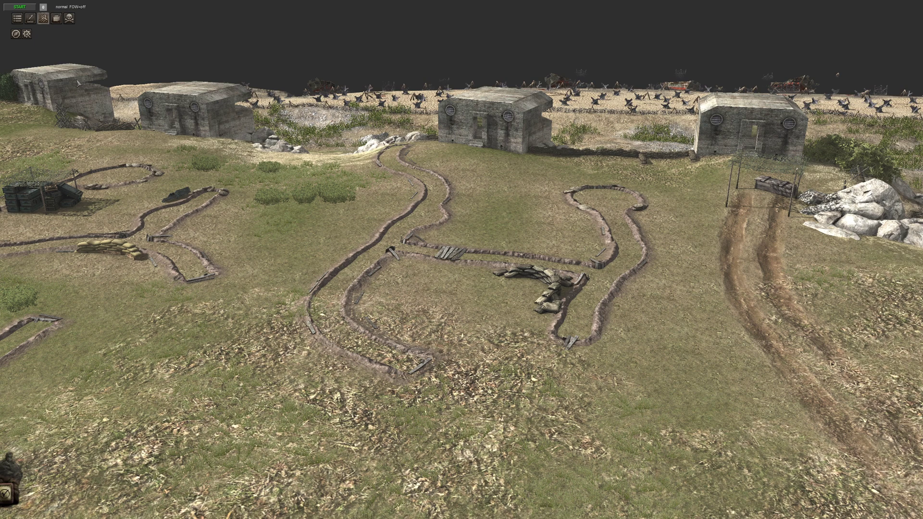
left_click(27, 7)
left_click(25, 8)
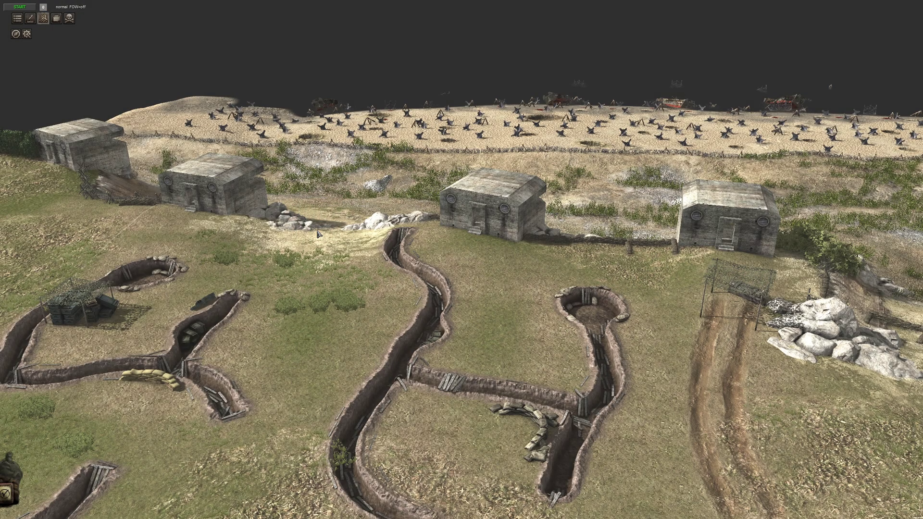
key("Down")
middle_click_drag(318, 233, 452, 233)
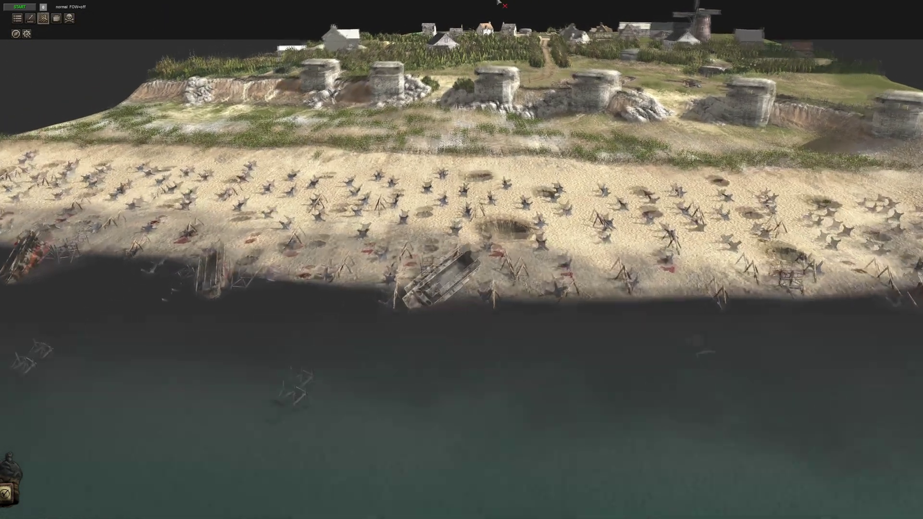
key("F2")
key("alt+e")
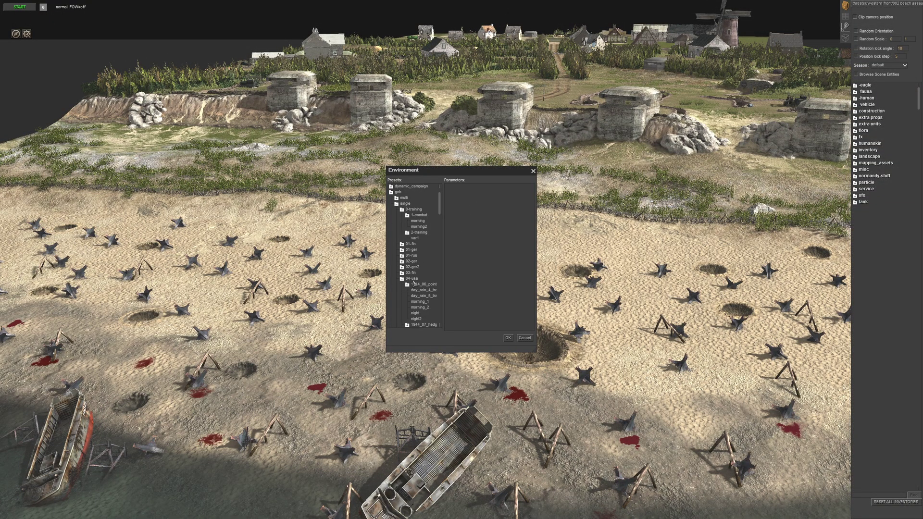
key("Escape")
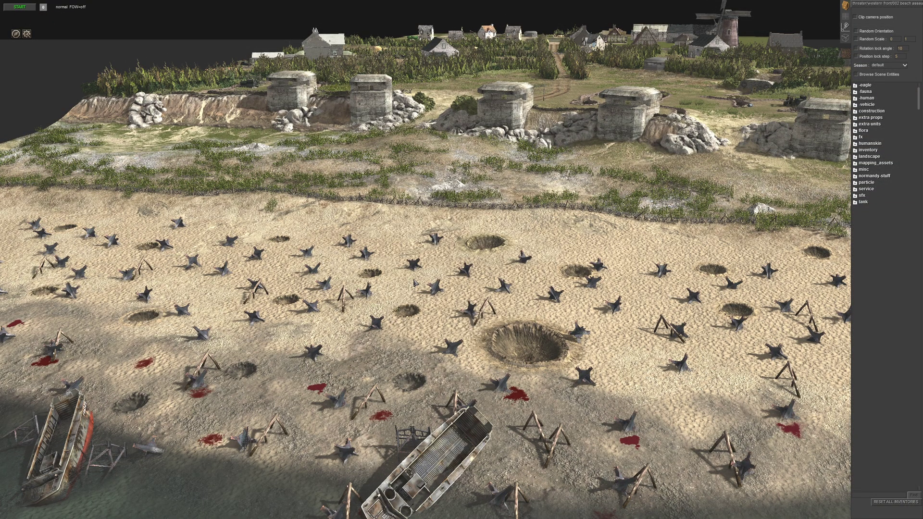
Open the environment presets from the mission properties and collapse the d-day preset folder.
key("F3")
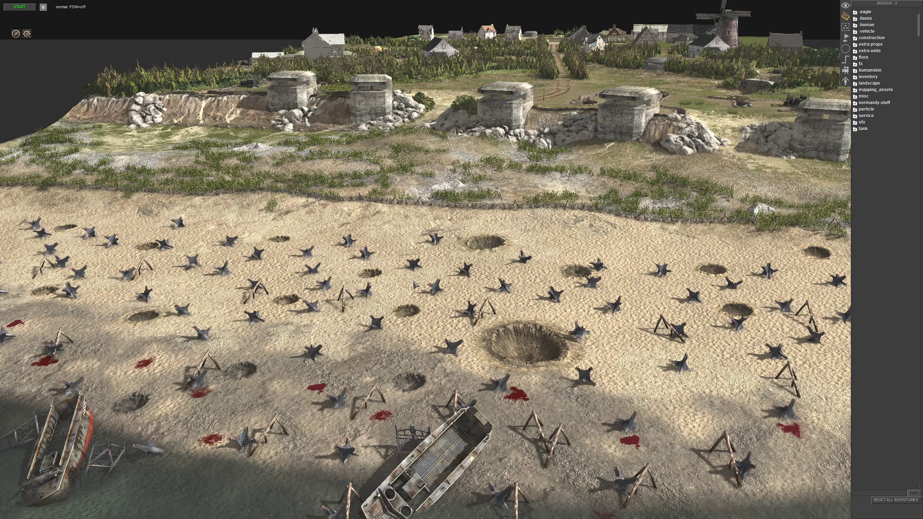
key("e")
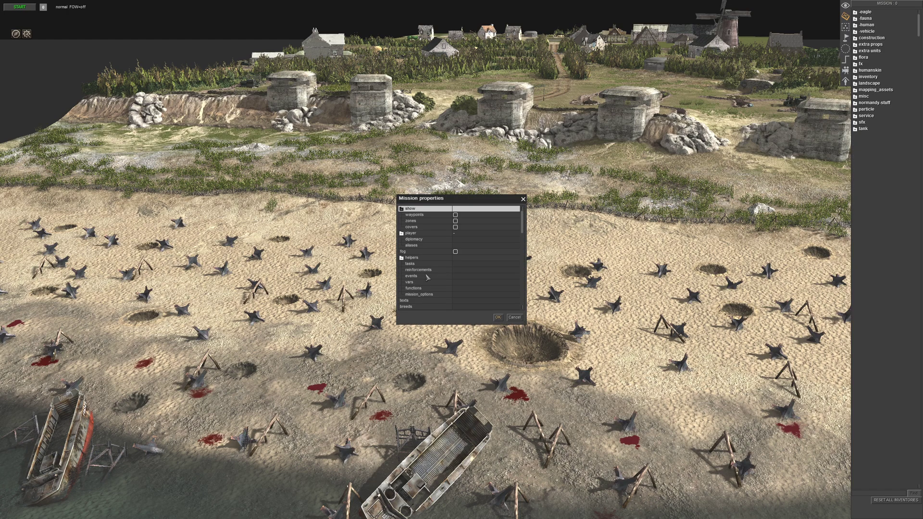
scroll(427, 277, "down", 2)
left_click(418, 282)
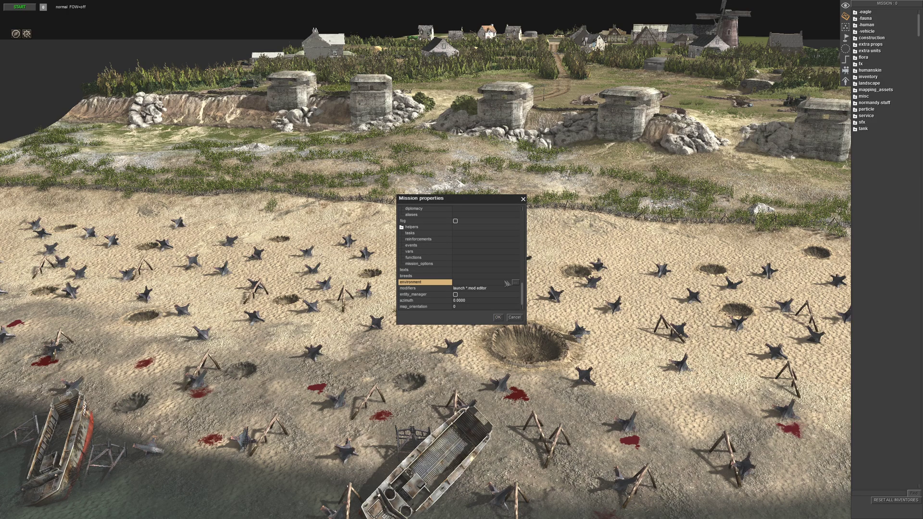
left_click(516, 284)
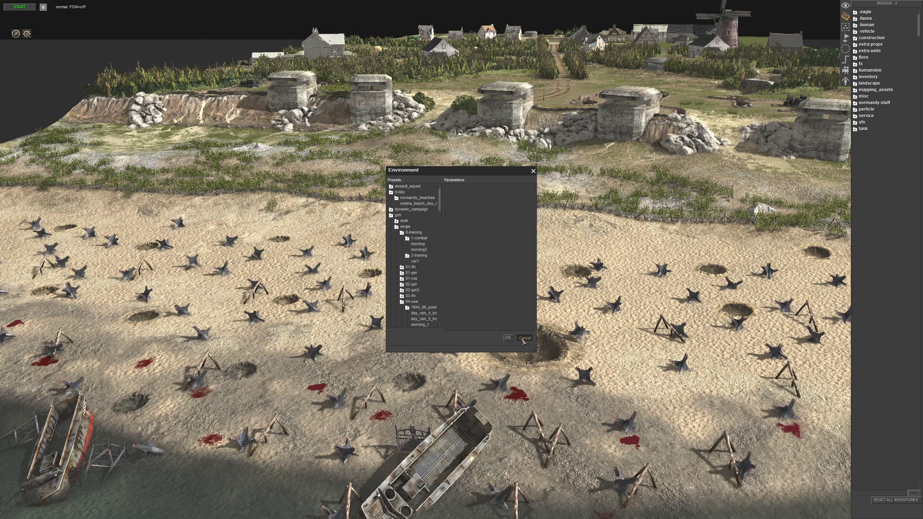
left_click(523, 338)
left_click(513, 318)
left_click(391, 192)
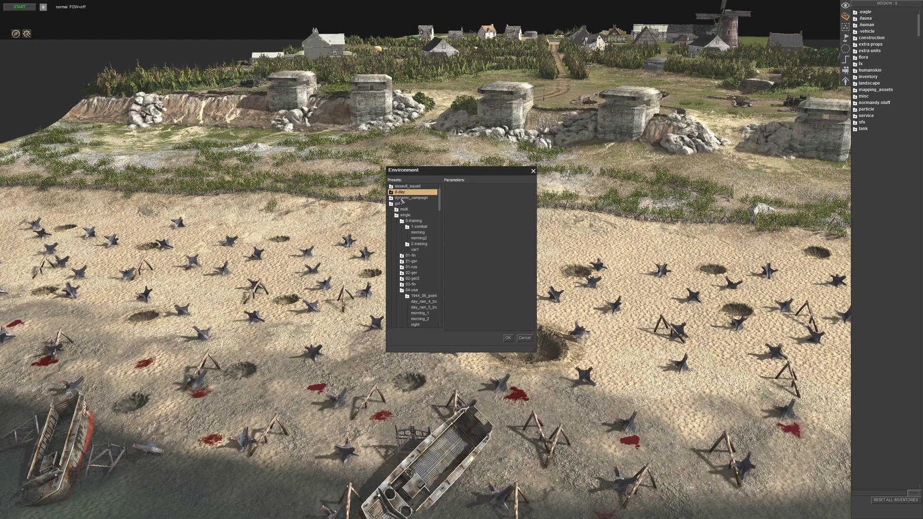
left_click(402, 198)
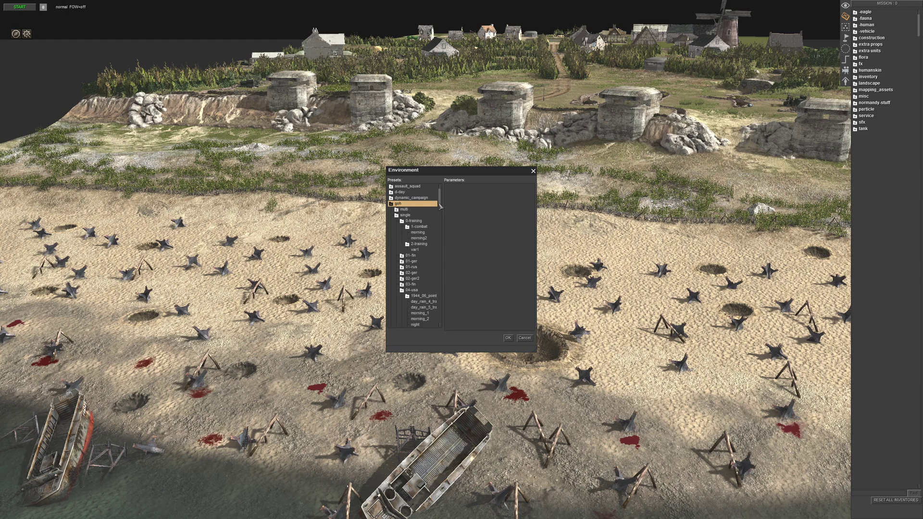
left_click_drag(439, 207, 440, 318)
left_click(402, 238)
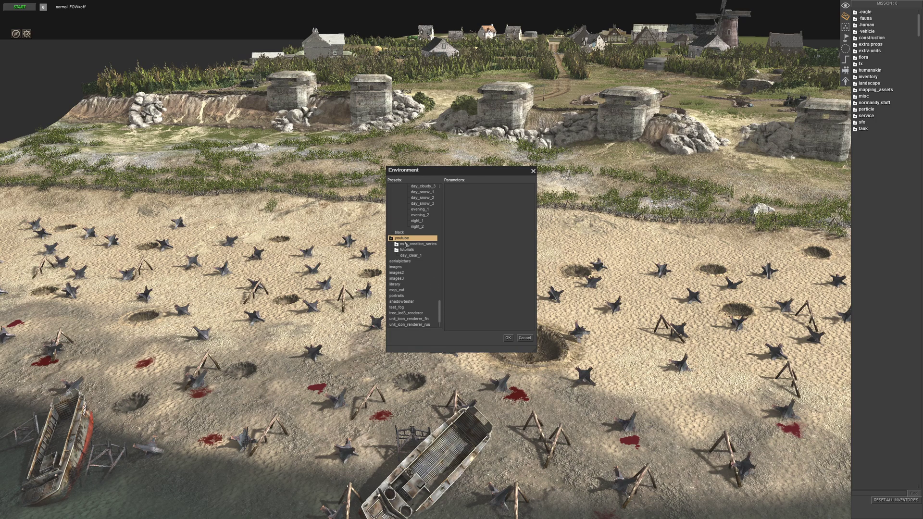
scroll(406, 246, "up", 2)
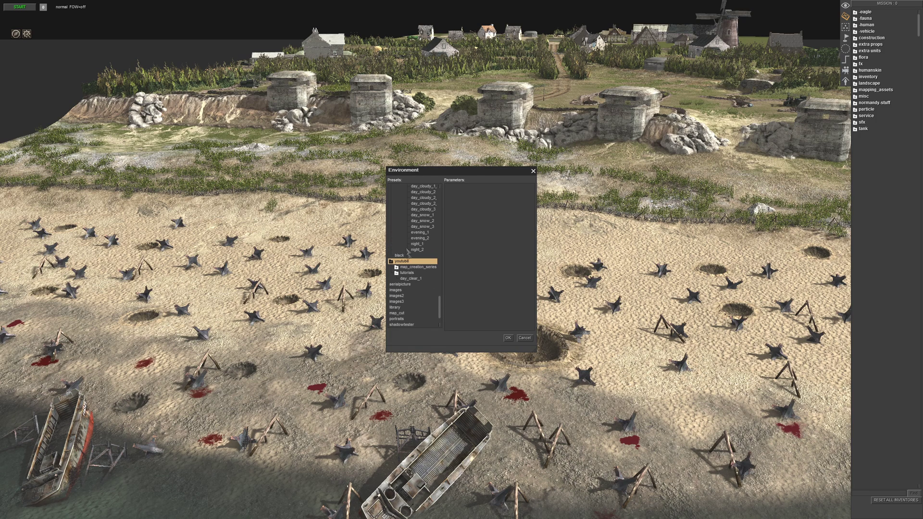
left_click(417, 291)
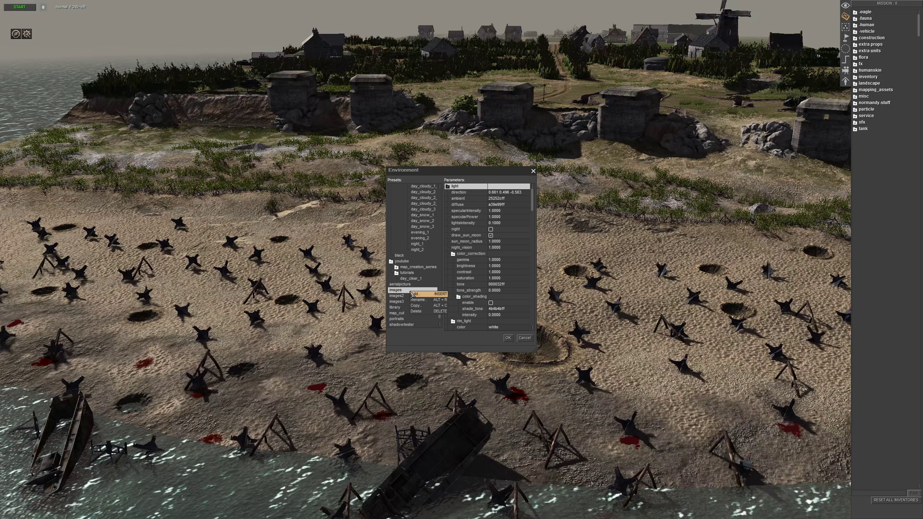
right_click(418, 295)
left_click(420, 297)
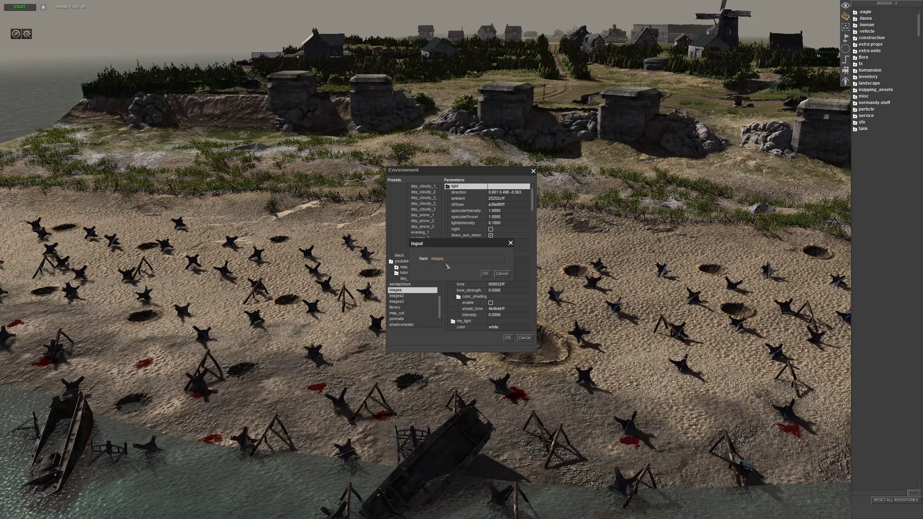
left_click_drag(447, 259, 421, 262)
key("BackSpace")
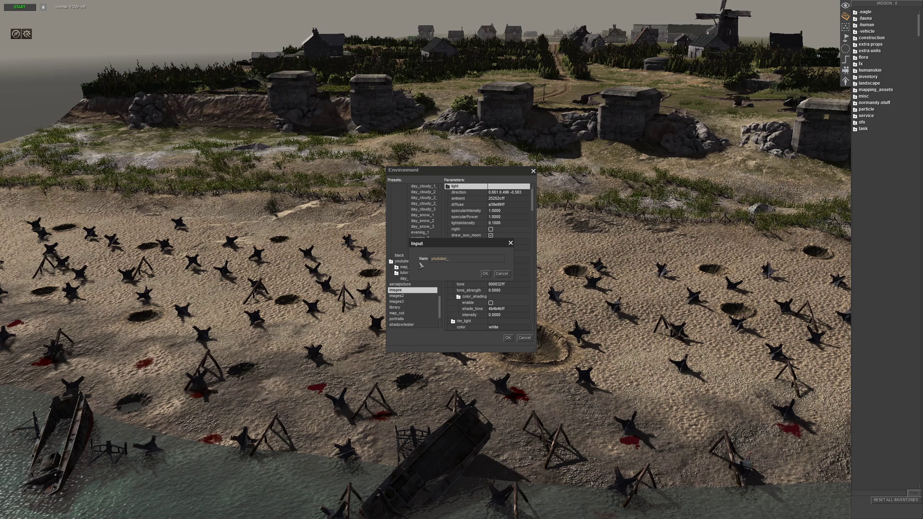
left_click(502, 273)
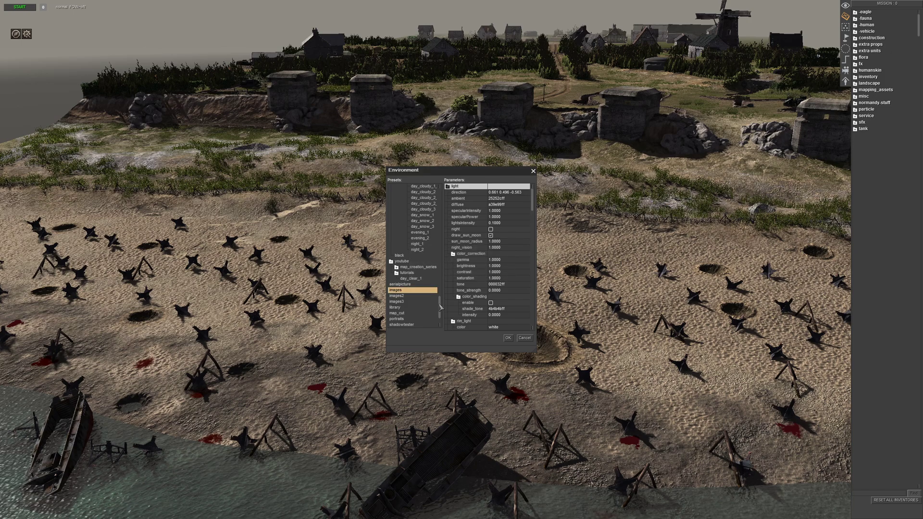
Copy the morning_1 preset from the Pointe du Hoc mission's folder to youtube/d-day/morning_1 and select the new d-day folder.
left_click_drag(442, 309, 445, 210)
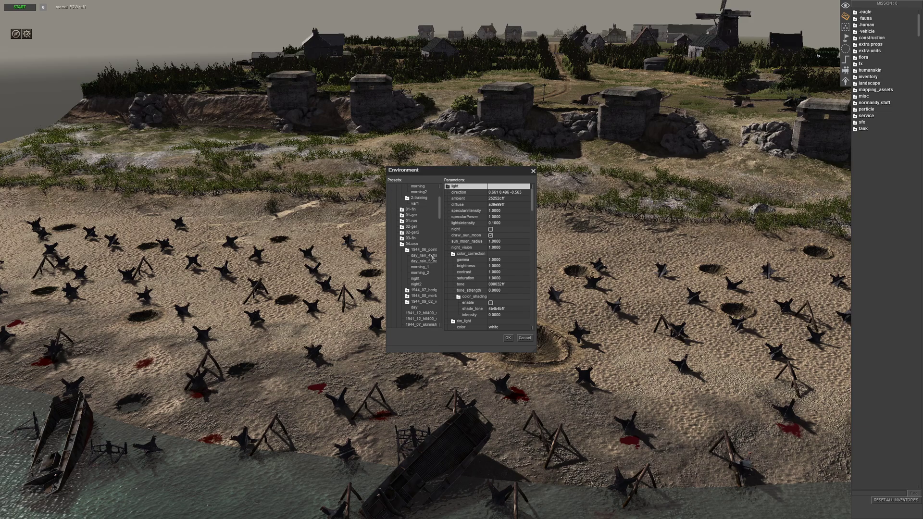
left_click(420, 267)
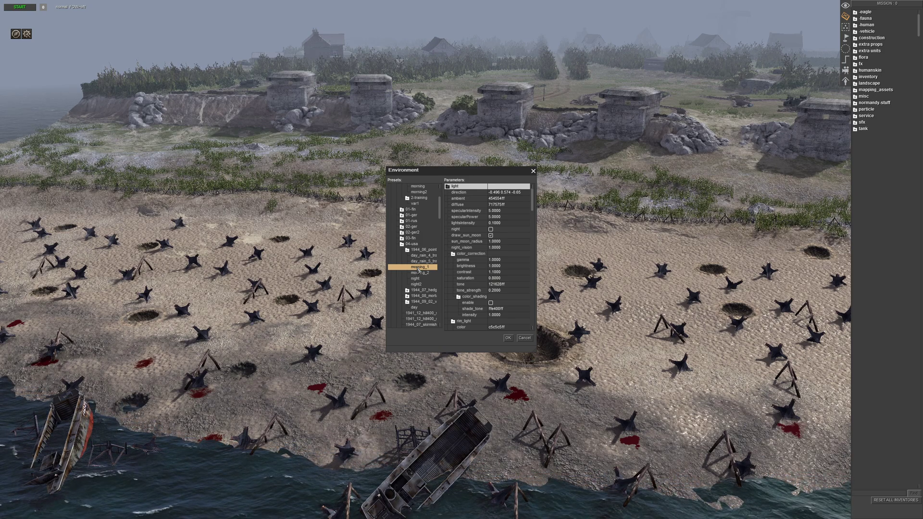
right_click(418, 270)
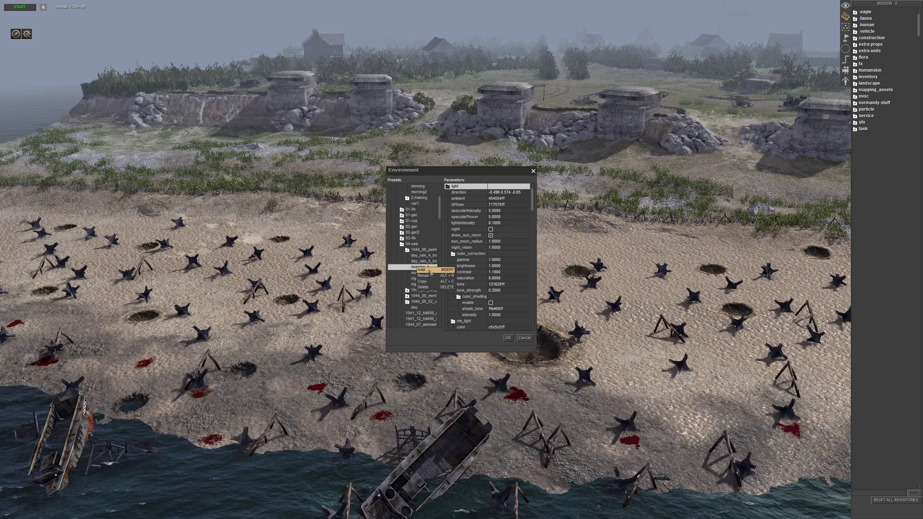
left_click(423, 281)
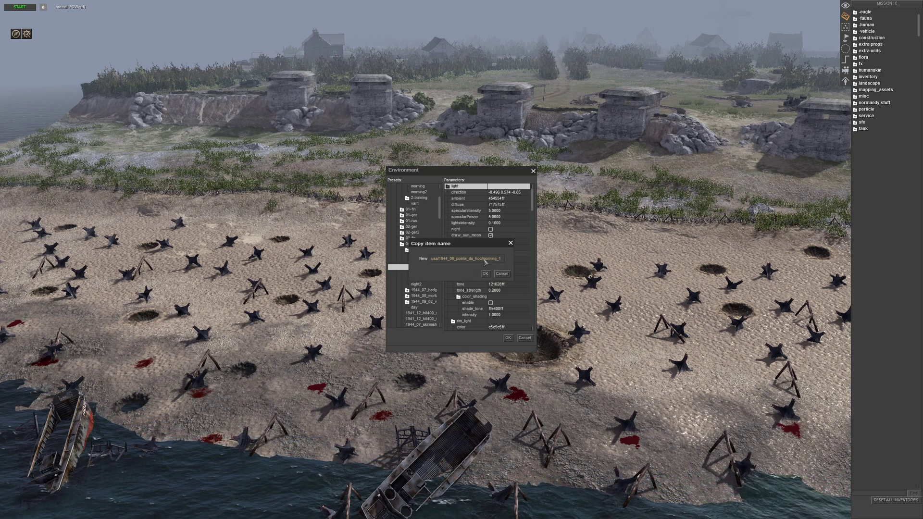
key("BackSpace")
key("BackSpace")
key("BackSpace")
key("BackSpace")
key("BackSpace")
key("BackSpace")
key("BackSpace")
key("BackSpace")
key("BackSpace")
key("BackSpace")
key("BackSpace")
key("BackSpace")
key("BackSpace")
key("BackSpace")
key("BackSpace")
key("BackSpace")
key("BackSpace")
key("BackSpace")
key("BackSpace")
key("BackSpace")
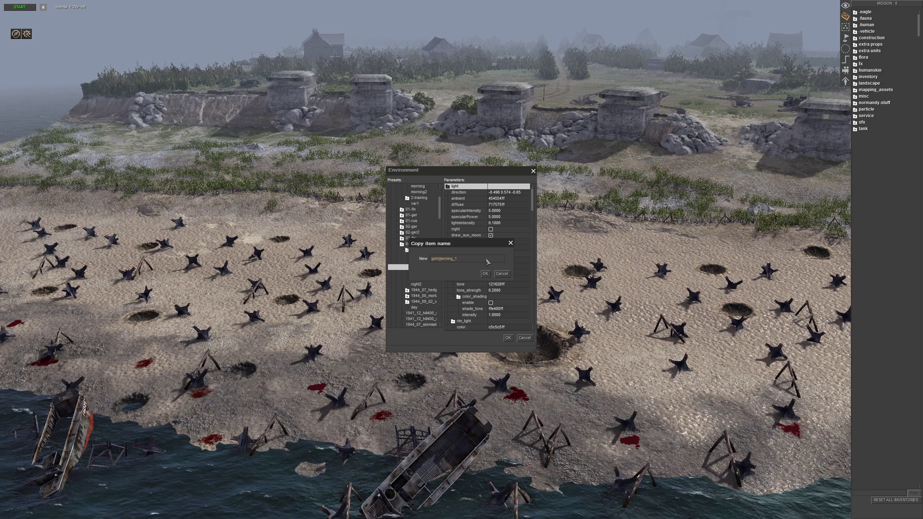
key("BackSpace")
key("BackSpace")
key("BackSpace")
key("BackSpace")
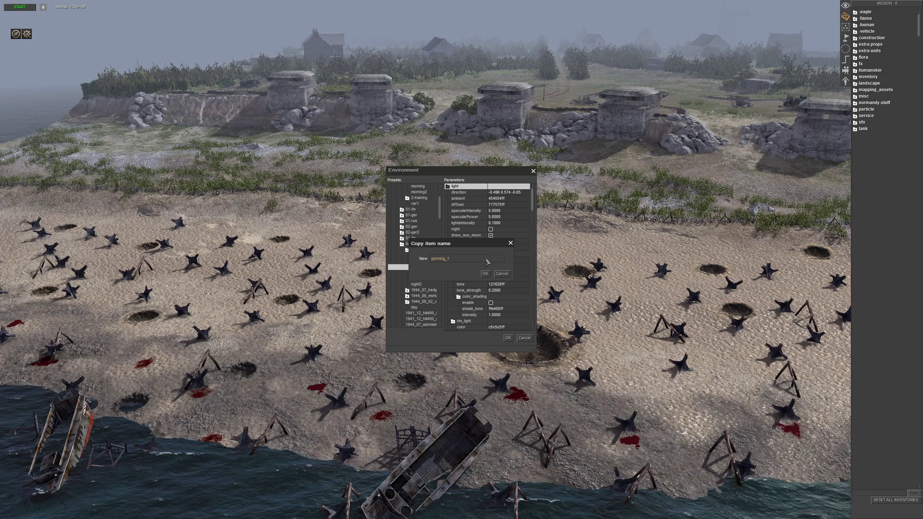
type("youbte")
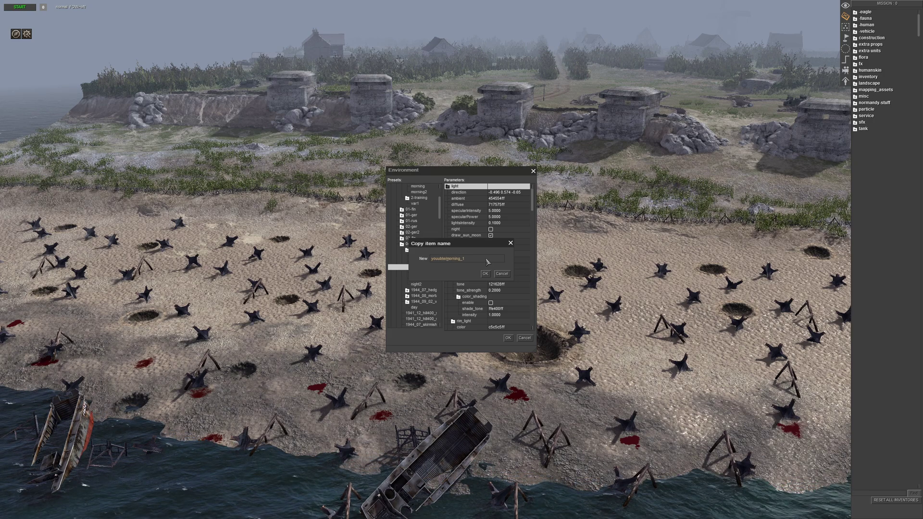
type("/d-d")
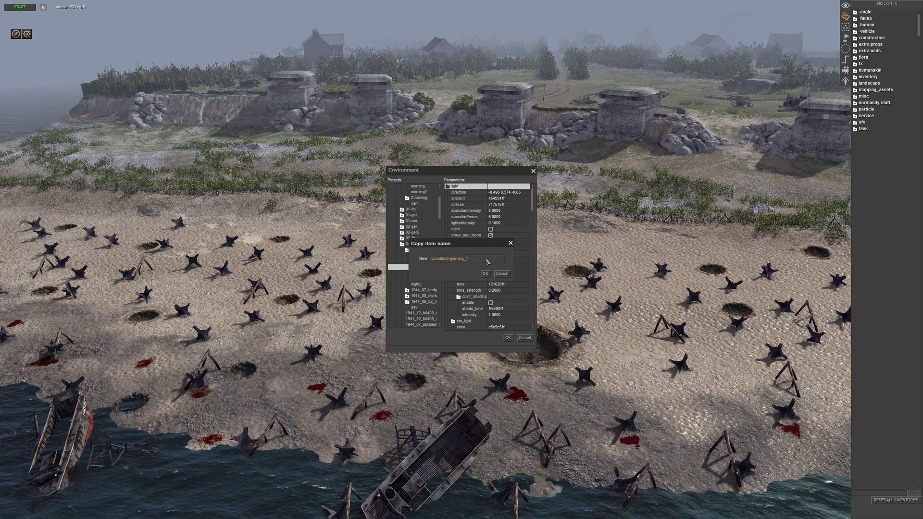
type("ay/")
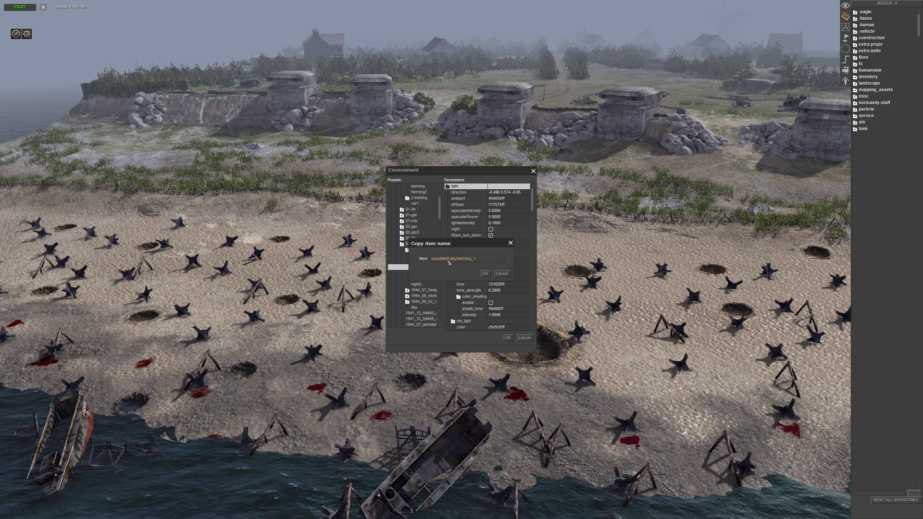
key("BackSpace")
key("BackSpace")
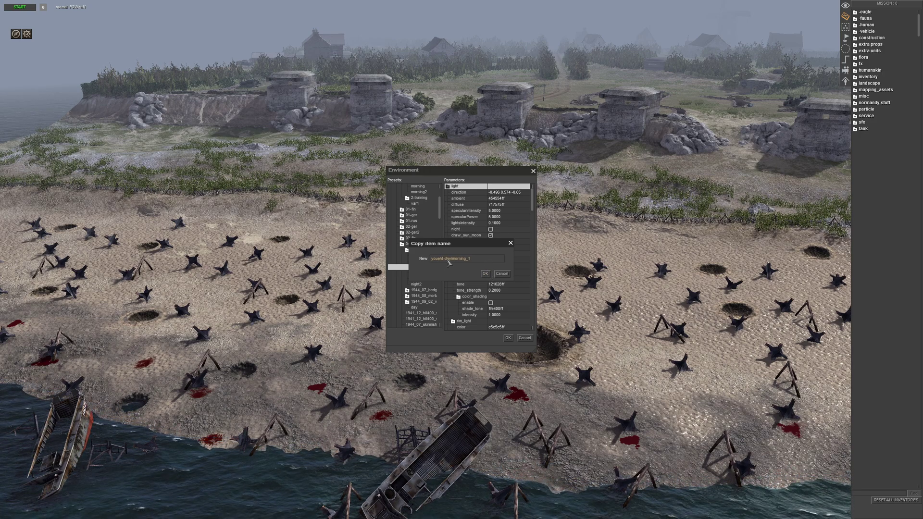
type("tub")
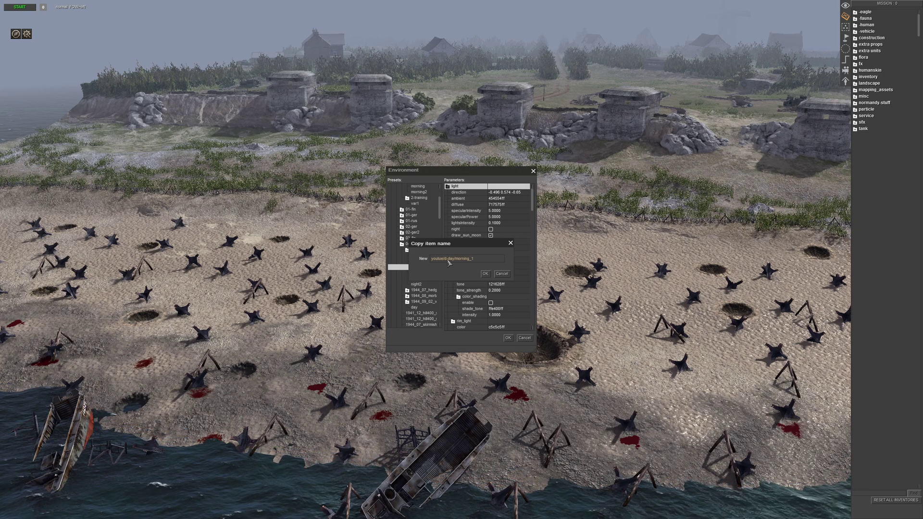
type("e")
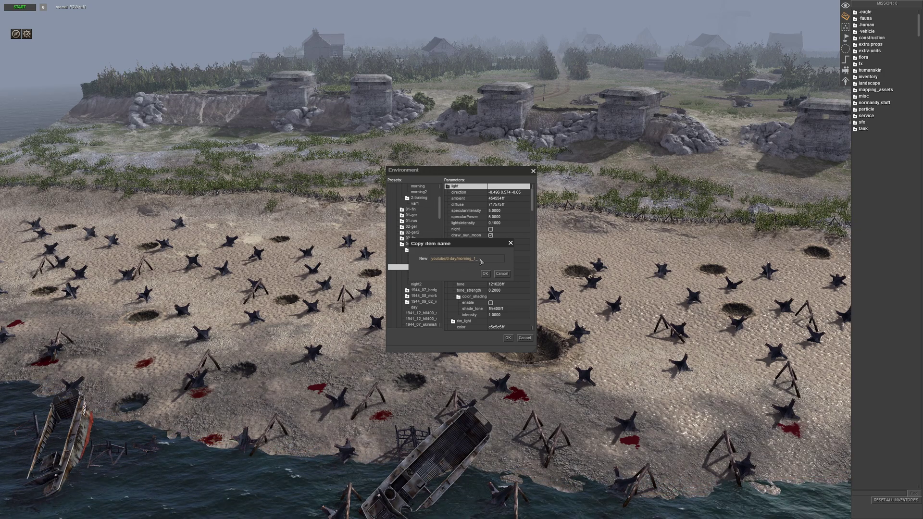
left_click(485, 274)
scroll(421, 312, "down", 2)
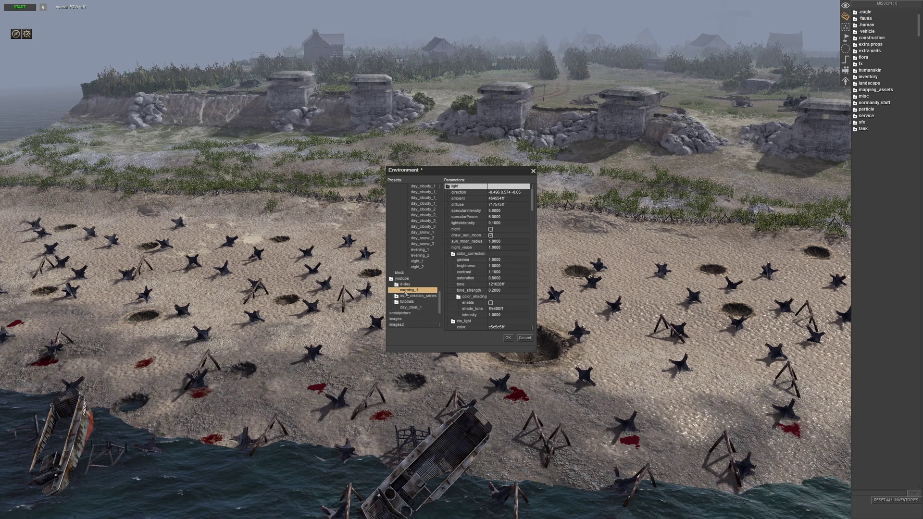
left_click(406, 284)
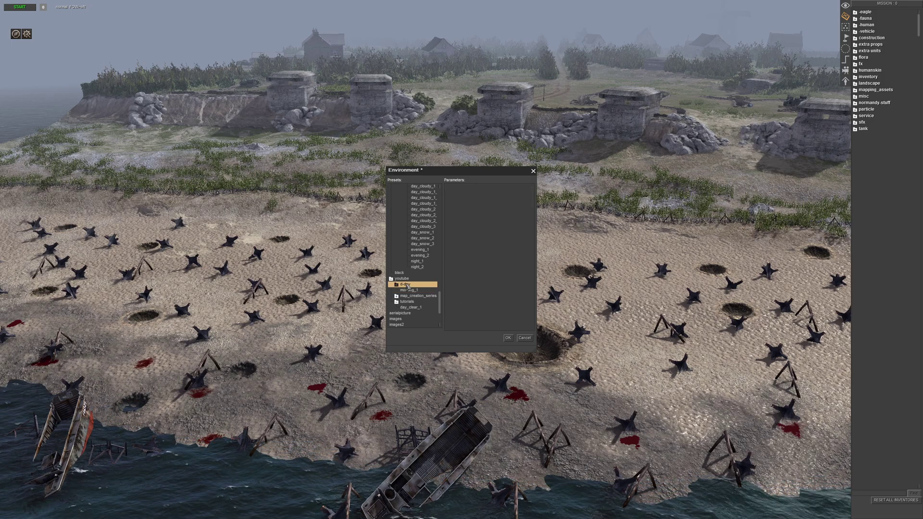
Apply the morning_1 preset from youtube/d-day to the mission and bring its environment parameters back up.
left_click(410, 290)
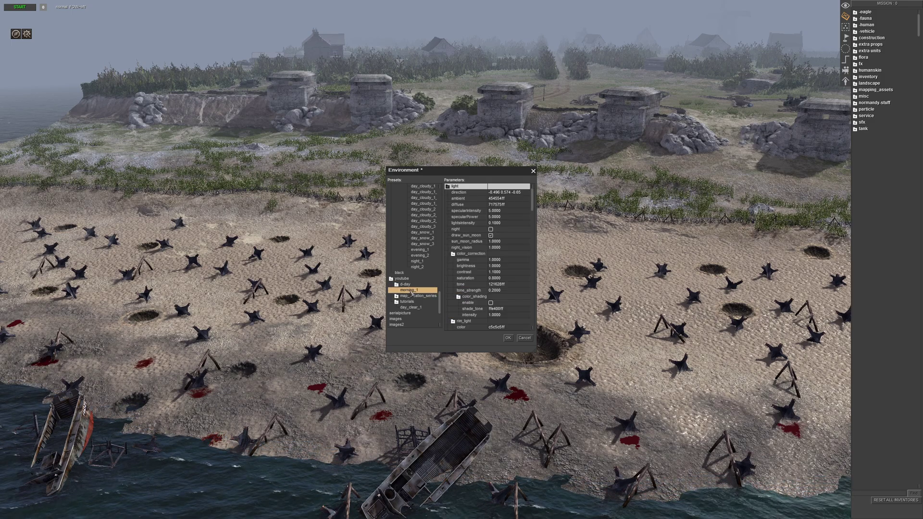
left_click(507, 337)
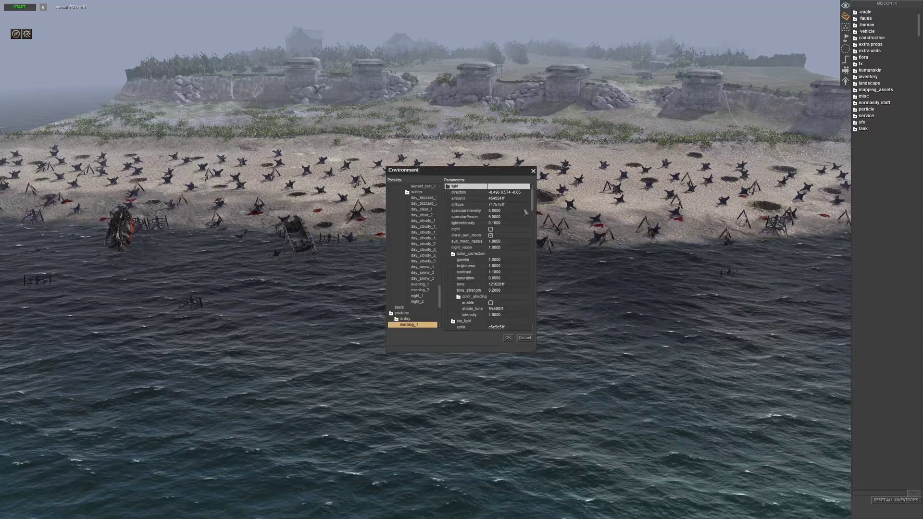
scroll(533, 205, "down", 1)
scroll(534, 206, "up", 1)
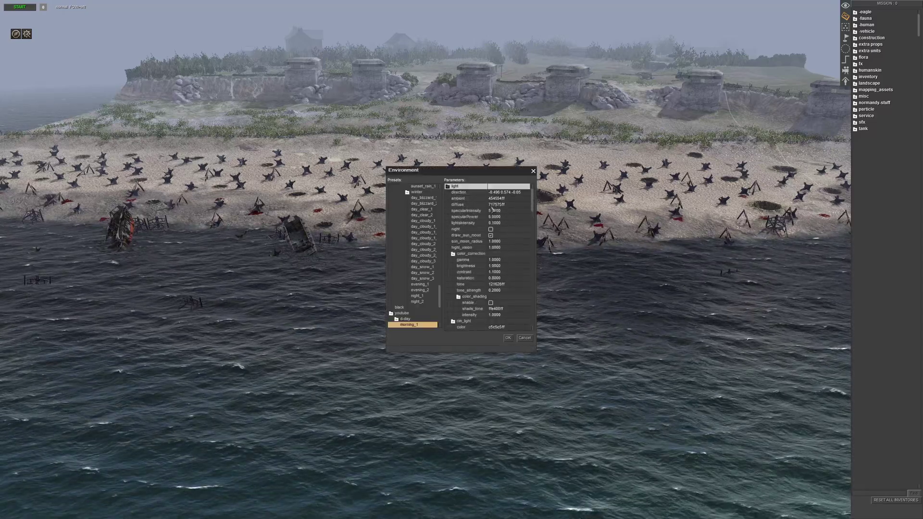
Set the light direction close to the centre of the direction picker, at about 0.007 0.031 -0.999, and accept it.
left_click(505, 194)
left_click(525, 193)
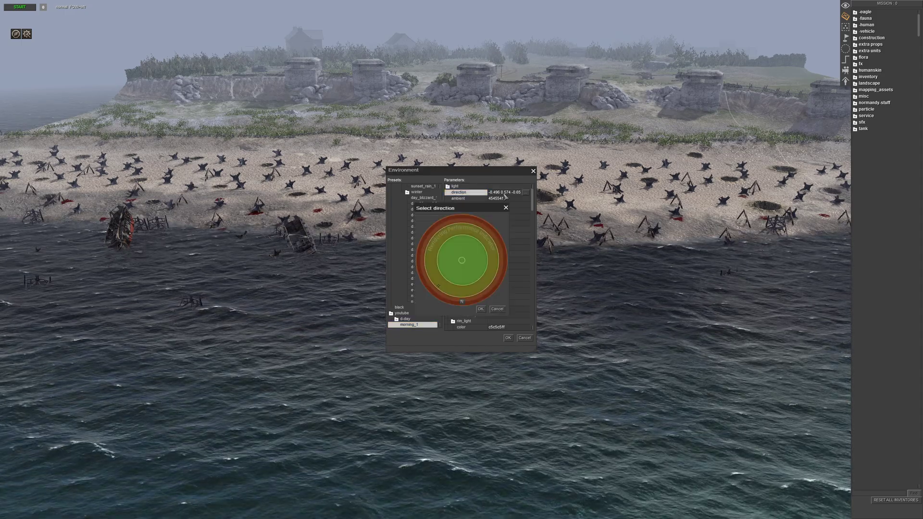
mouse_move(462, 261)
left_mouse_down()
mouse_move(452, 281)
mouse_move(447, 254)
mouse_move(471, 269)
left_mouse_up()
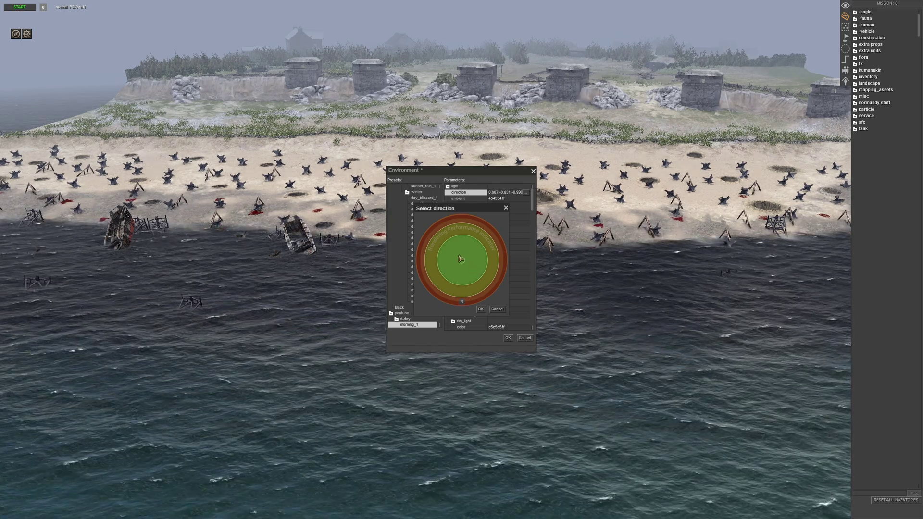
left_click(462, 260)
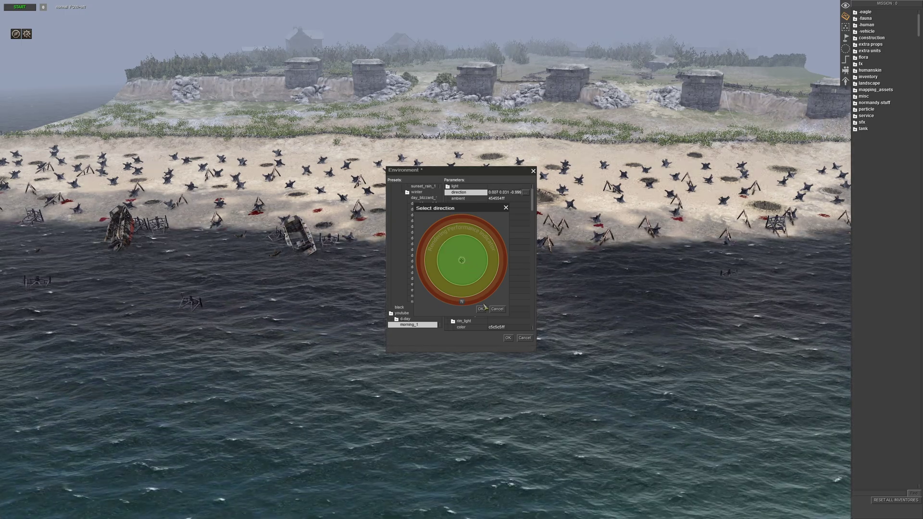
left_click(480, 309)
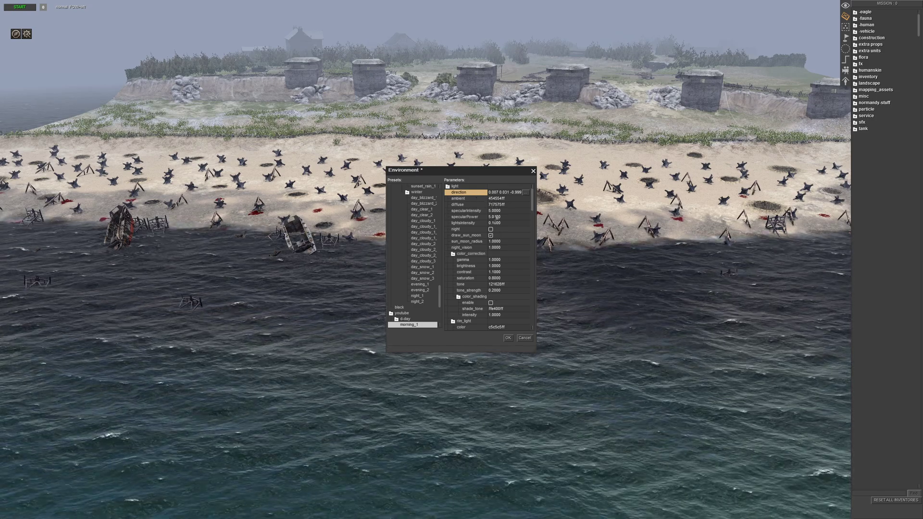
Raise the sea's global patch_scale slightly in the ocean wave settings.
scroll(496, 217, "down", 4)
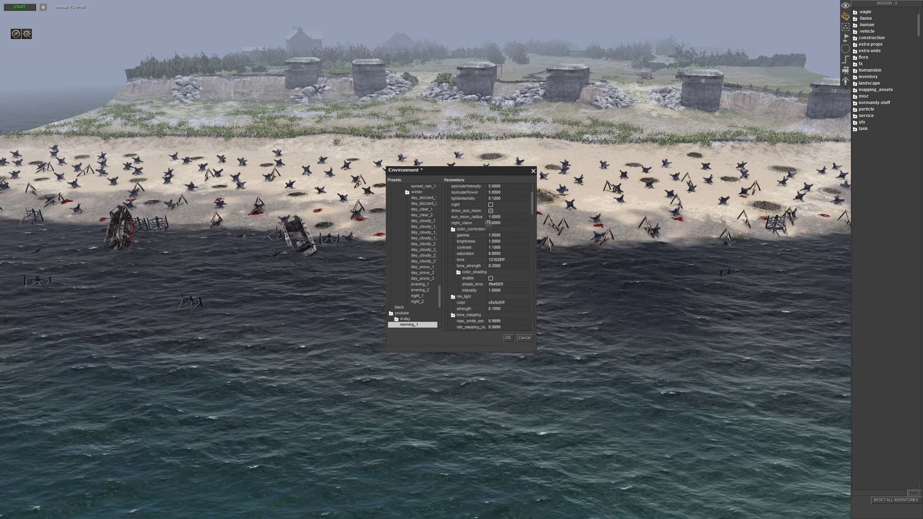
scroll(487, 223, "down", 16)
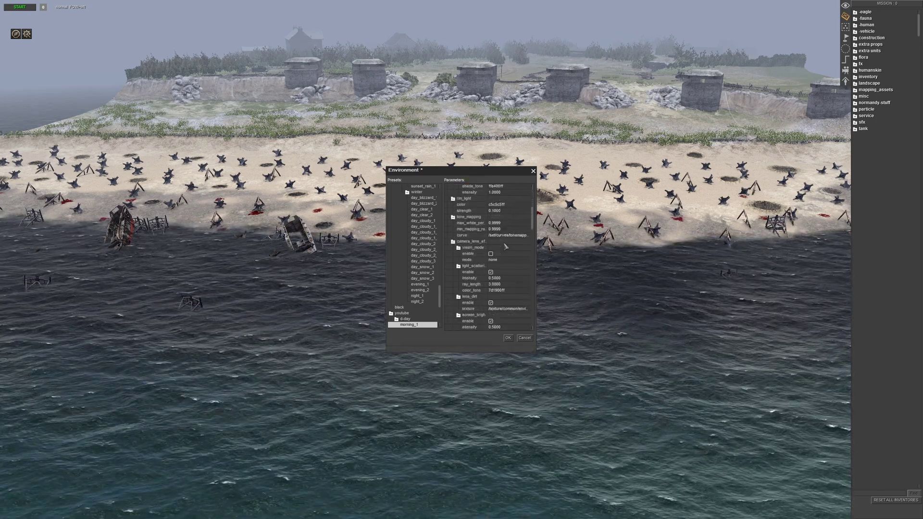
scroll(506, 246, "down", 5)
left_click_drag(533, 225, 533, 255)
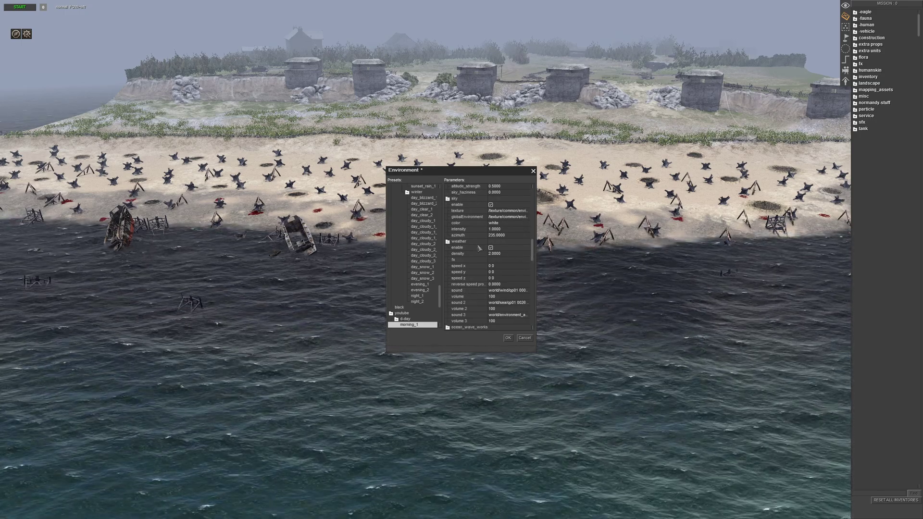
scroll(478, 247, "down", 6)
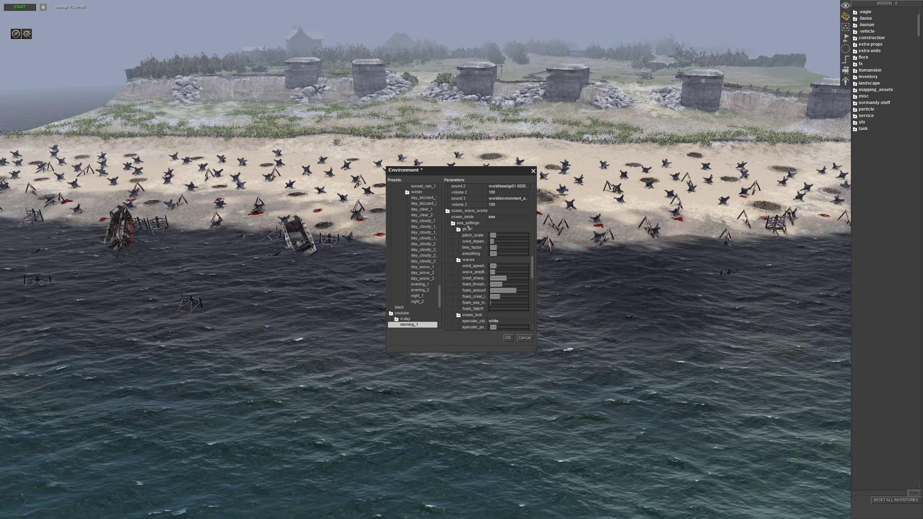
left_click(493, 236)
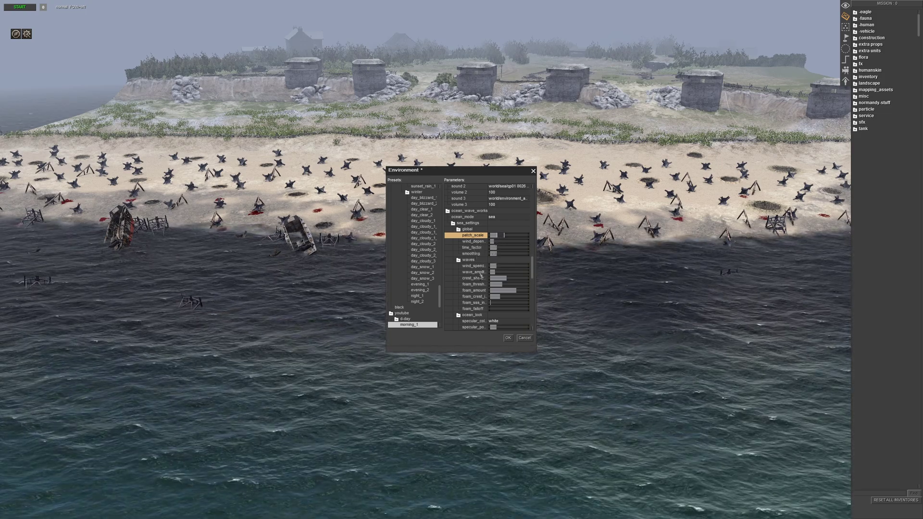
Raise the sea's wave amplitude to about a quarter of its range and try adjusting the wind speed.
scroll(480, 274, "down", 3)
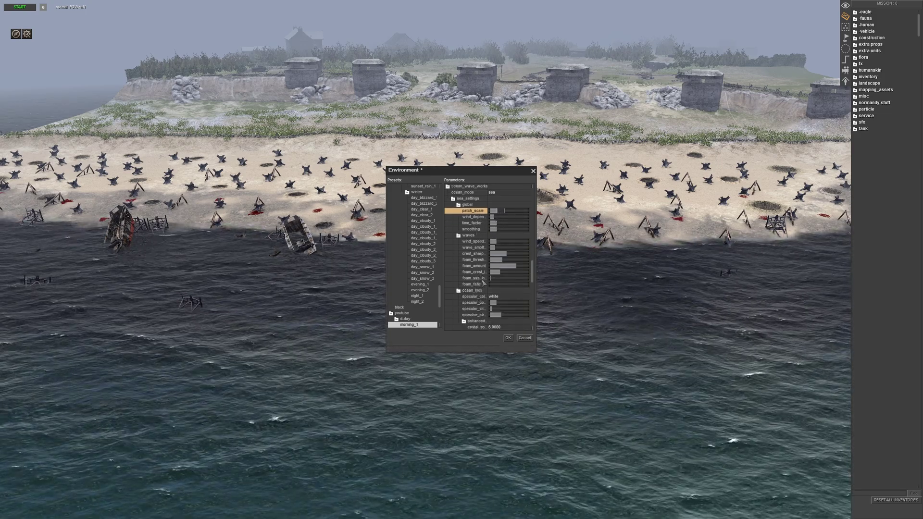
left_click(489, 247)
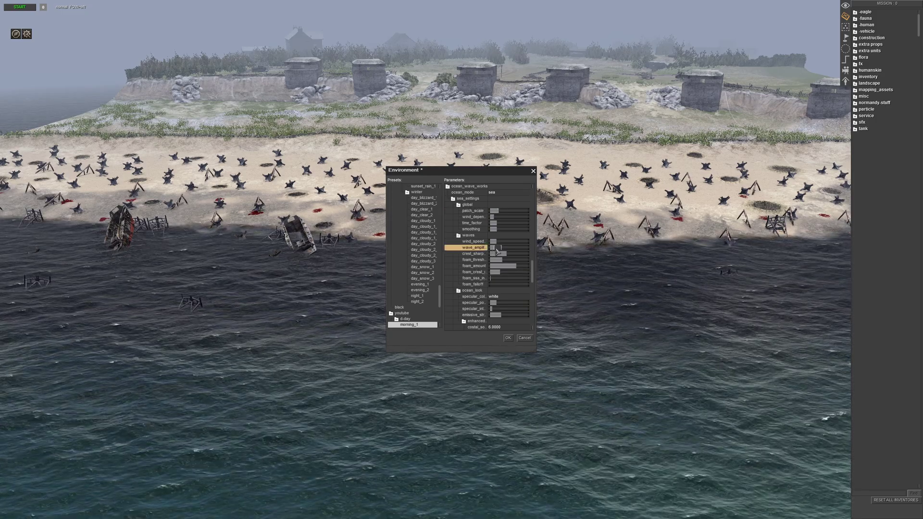
left_click_drag(499, 248, 501, 248)
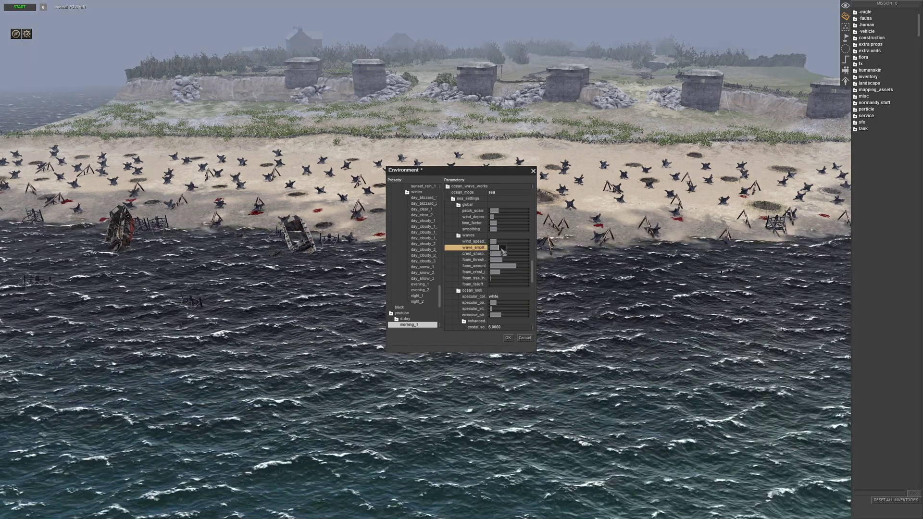
left_click_drag(500, 241, 499, 249)
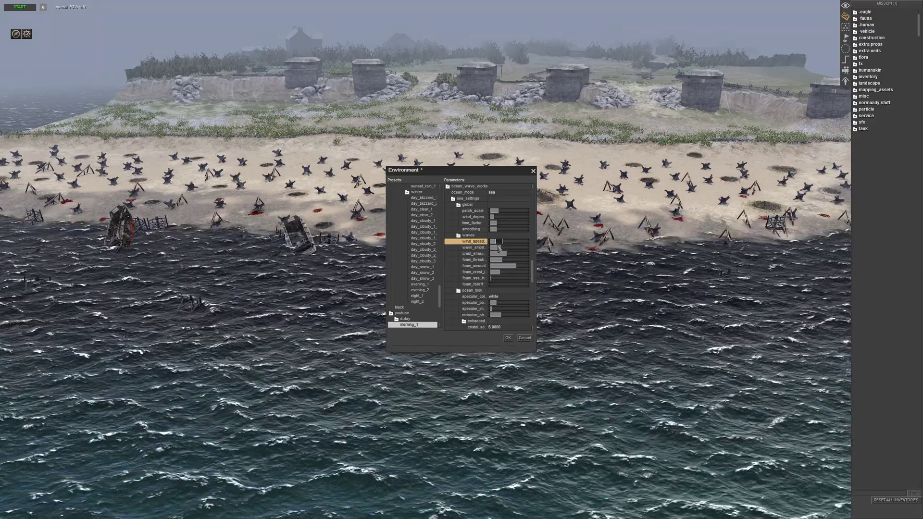
Increase the sea's foam threshold and foam amount, and adjust the foam crest and foam falloff slightly.
left_click(502, 260)
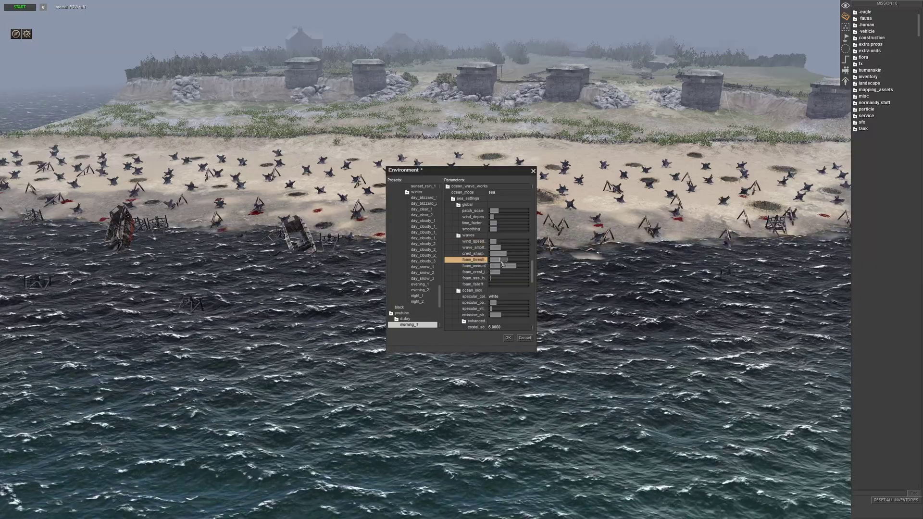
left_click_drag(505, 262, 508, 262)
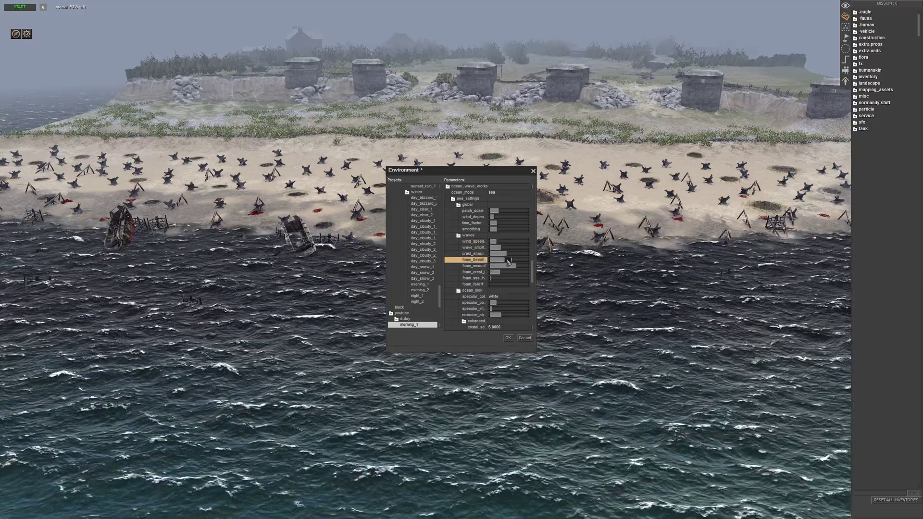
left_click(513, 268)
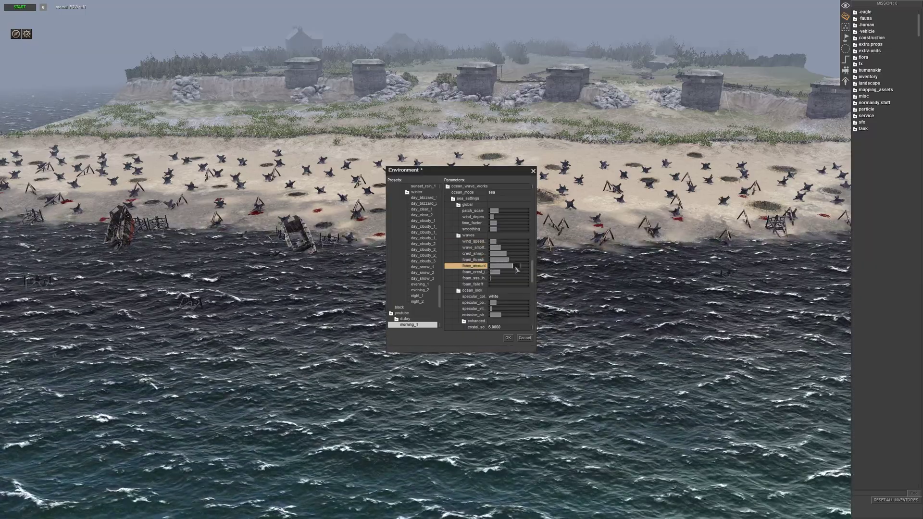
left_click(506, 273)
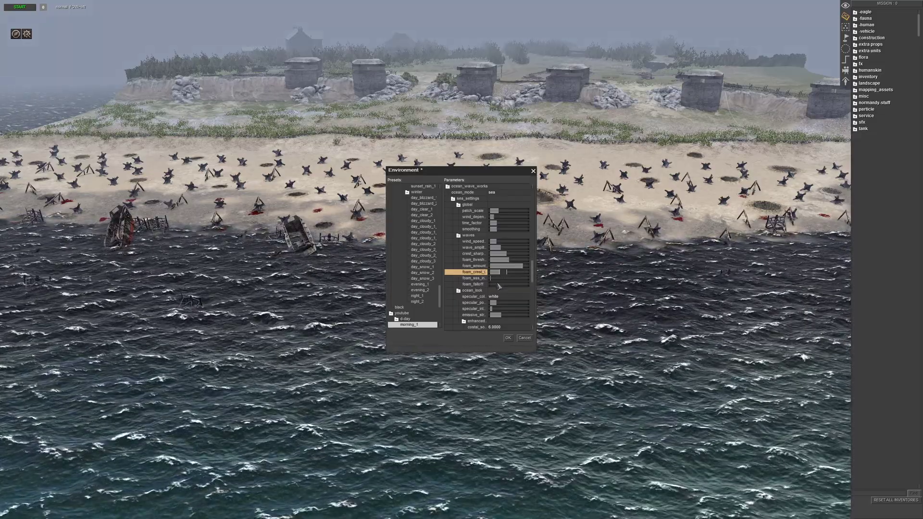
left_click(498, 284)
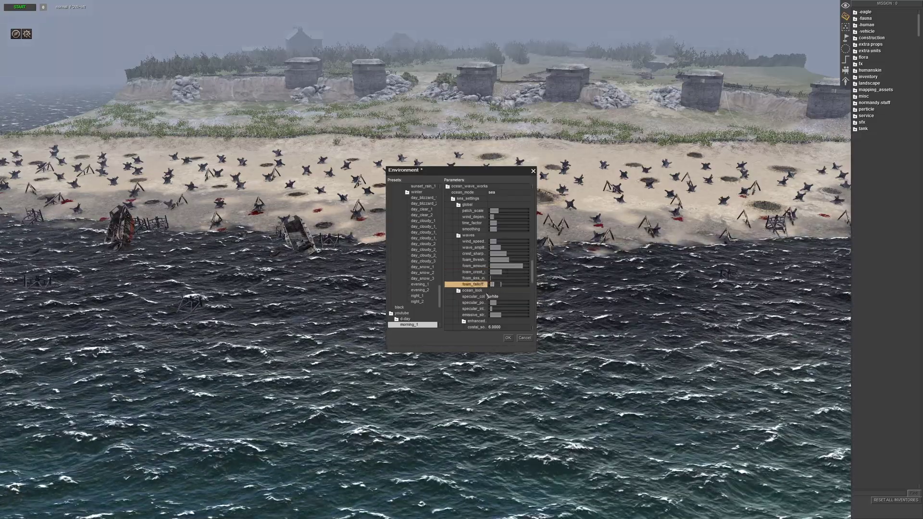
Increase the shore waves' depth threshold, displacement, foam intensity and length, and lower their speed to the minimum.
left_click_drag(531, 270, 534, 287)
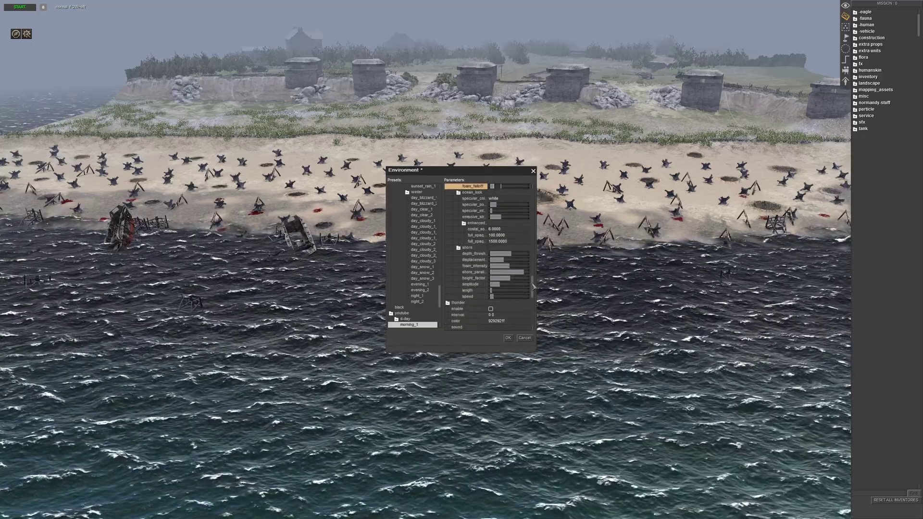
left_click(512, 255)
left_click(506, 262)
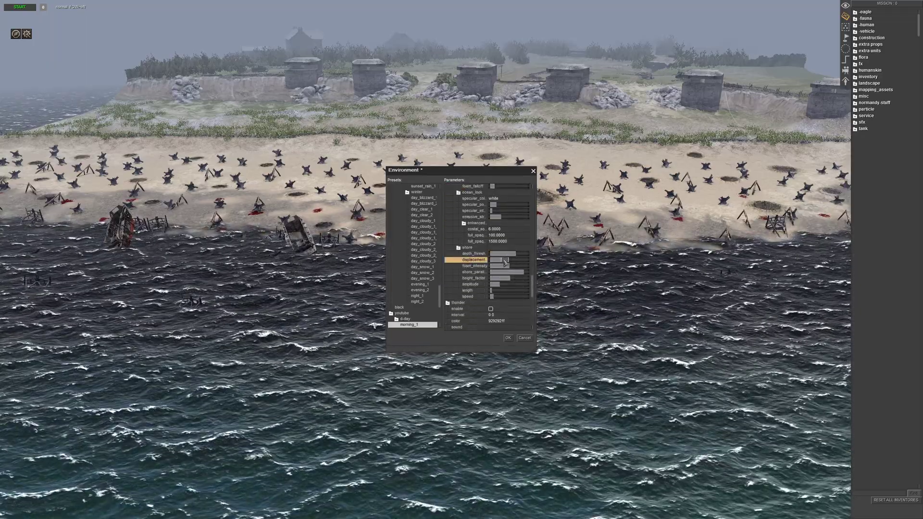
left_click(510, 266)
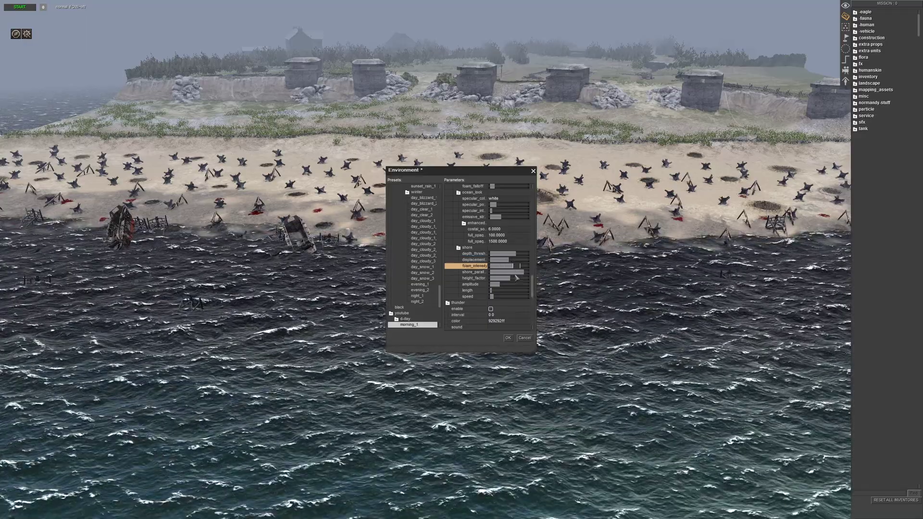
left_click(499, 292)
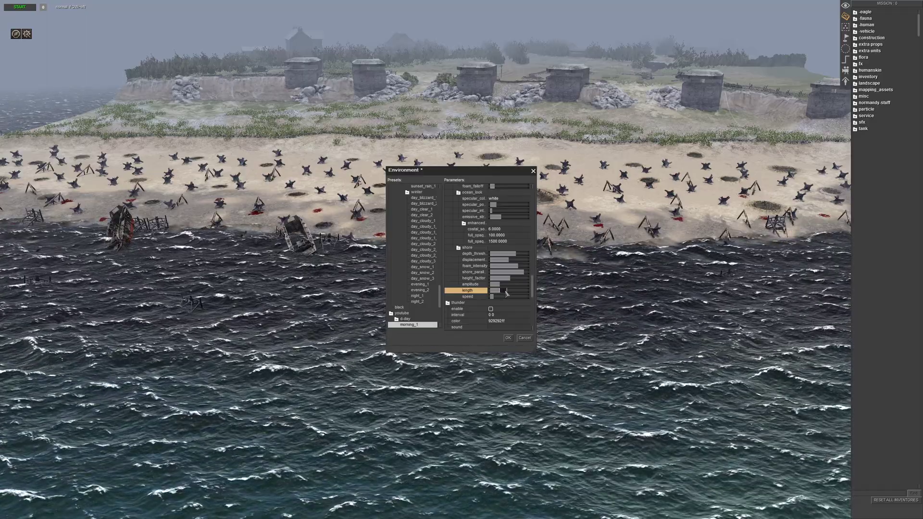
left_click(499, 297)
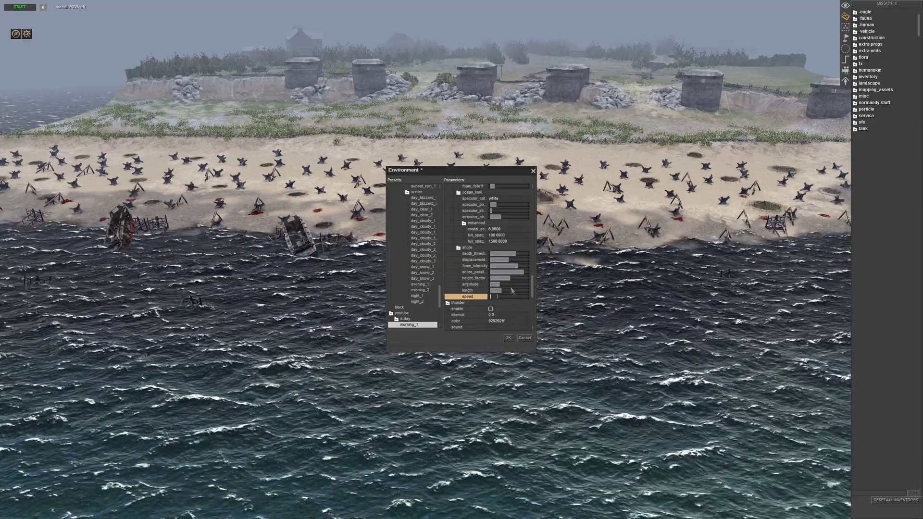
Set the weather fx to rain.
scroll(475, 313, "down", 2)
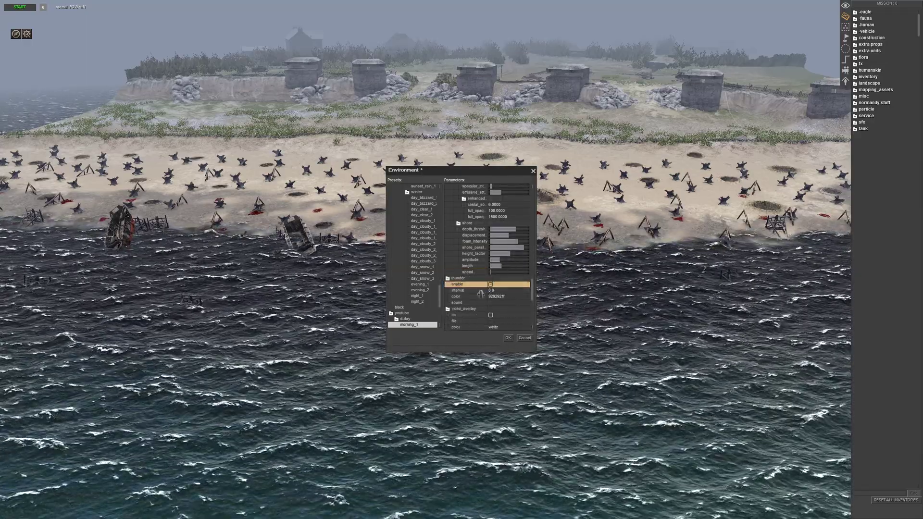
scroll(483, 283, "up", 8)
scroll(473, 274, "up", 10)
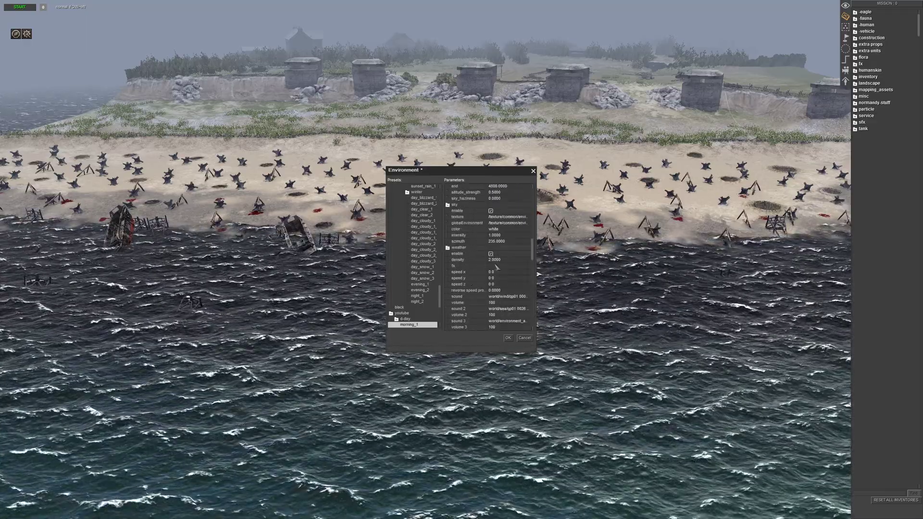
left_click(497, 266)
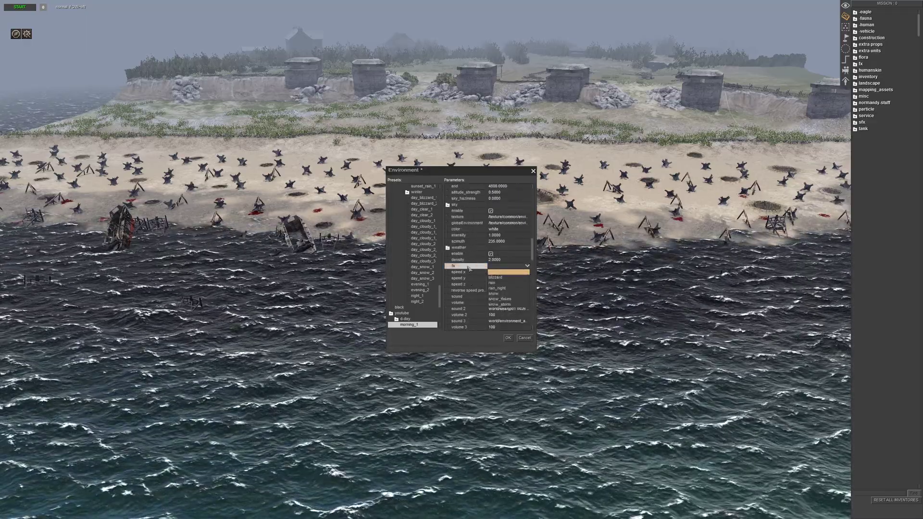
left_click(495, 282)
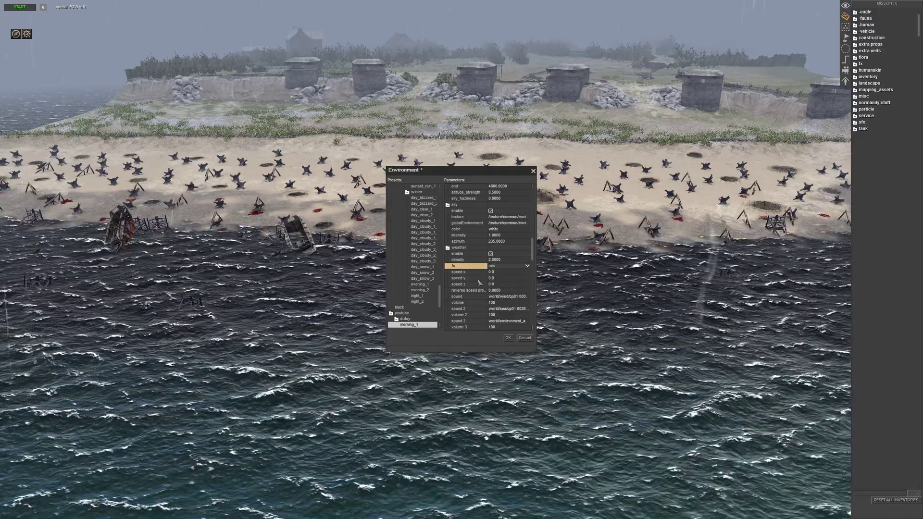
Review the haze, wind, camera lens and tone mapping parameters and return to the light settings.
scroll(474, 289, "up", 4)
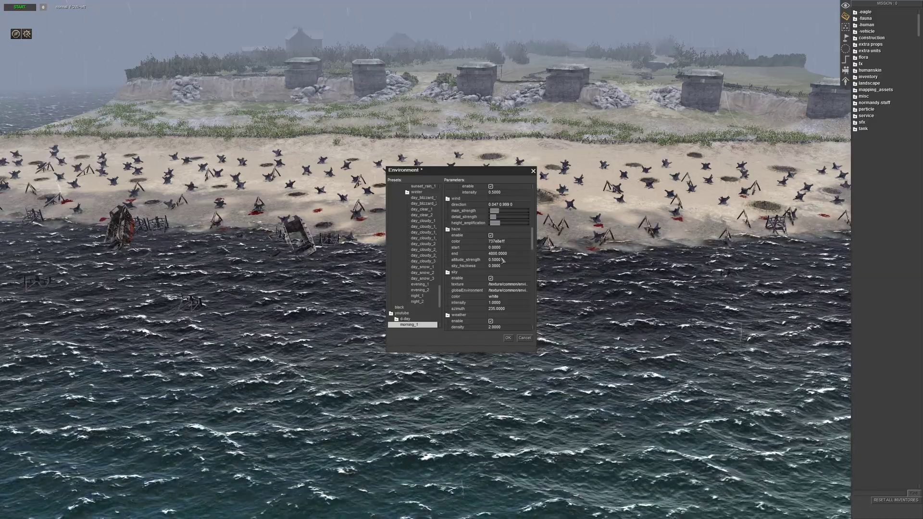
scroll(469, 262, "up", 2)
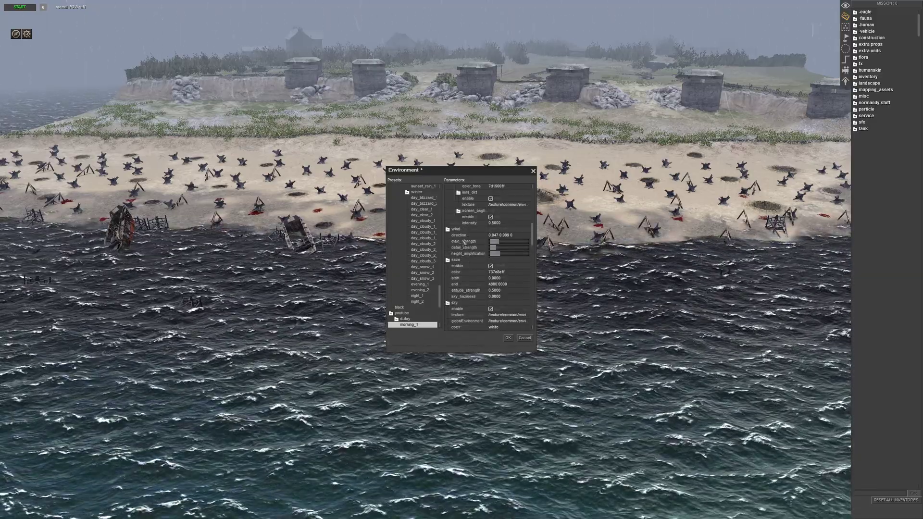
scroll(469, 272, "up", 4)
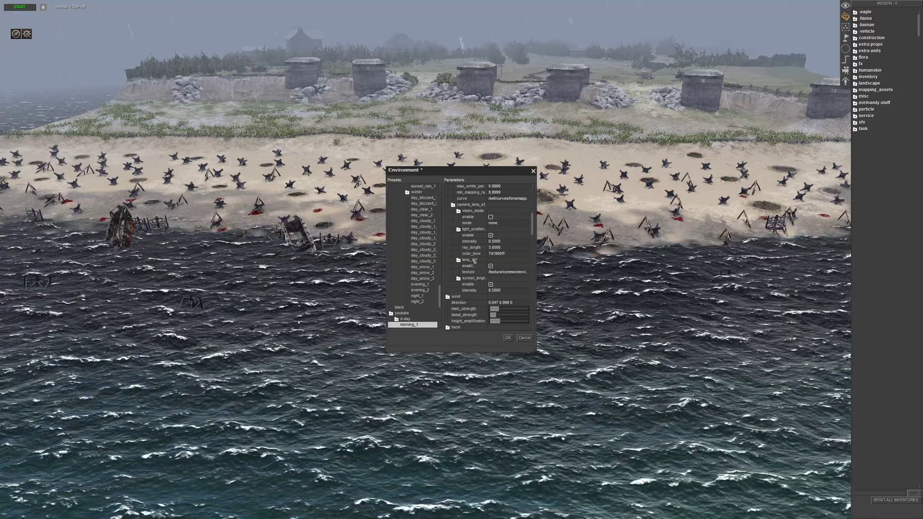
scroll(472, 261, "up", 2)
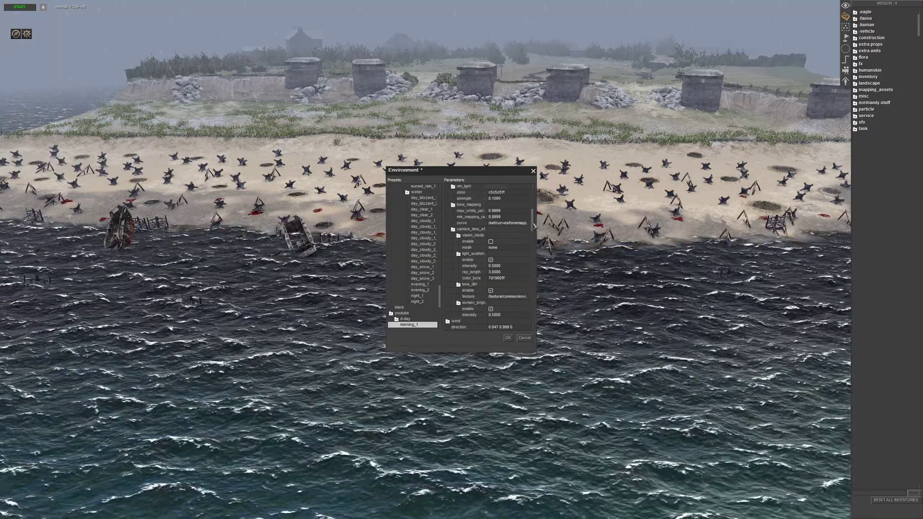
left_click_drag(535, 226, 536, 204)
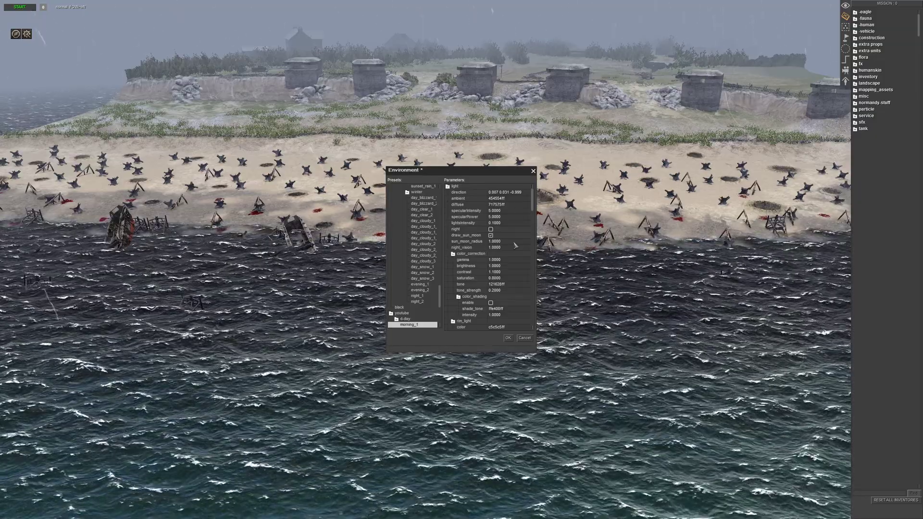
Inspect the diffuse and ambient light colours in the colour picker, leaving both unchanged.
left_click(512, 204)
left_click(525, 205)
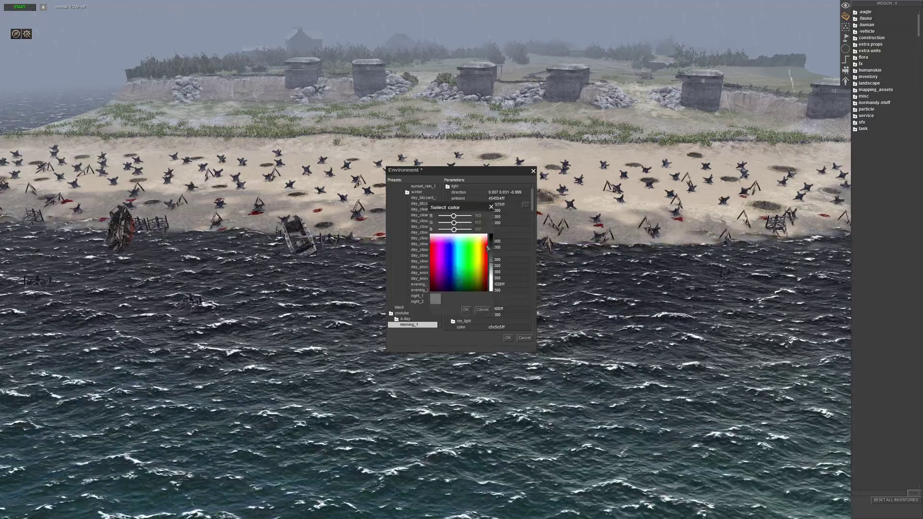
left_click(482, 310)
left_click(476, 199)
left_click(525, 198)
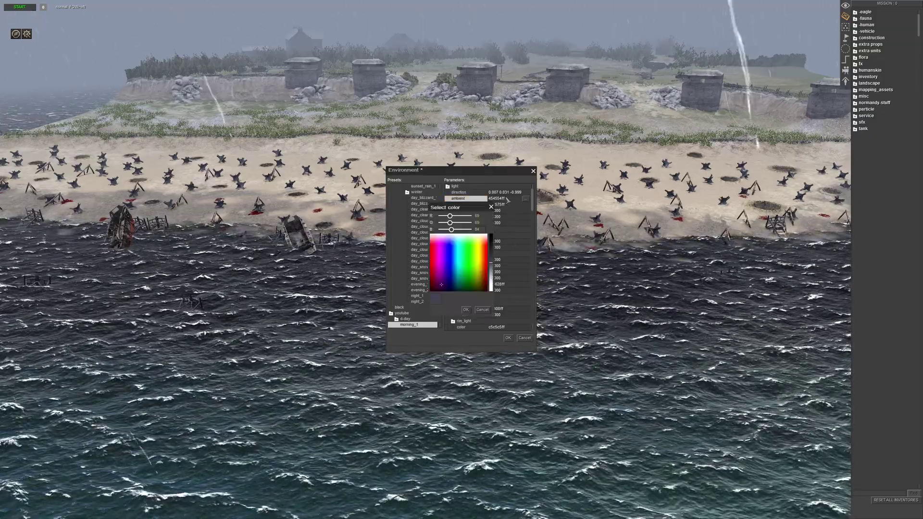
left_click(482, 310)
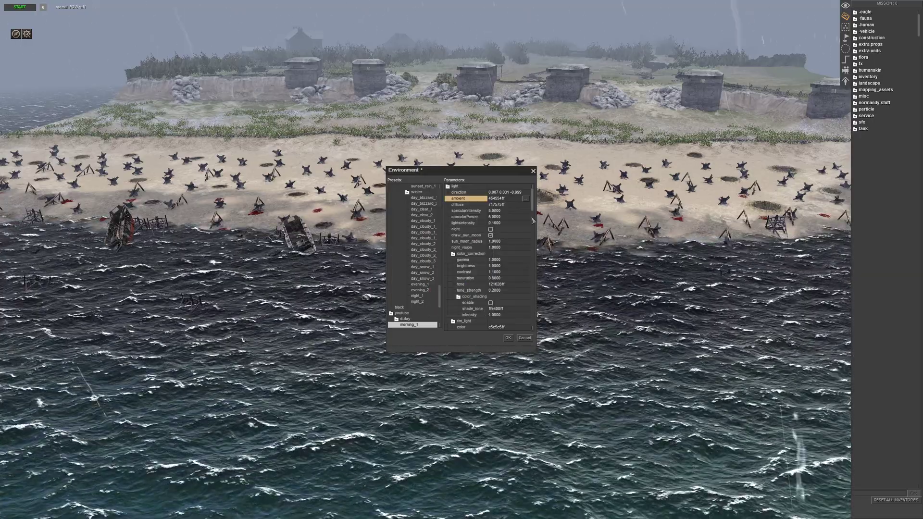
Review the sound files assigned to the weather's sound, sound 2 and sound 3, keeping each current selection.
left_click_drag(533, 198, 533, 264)
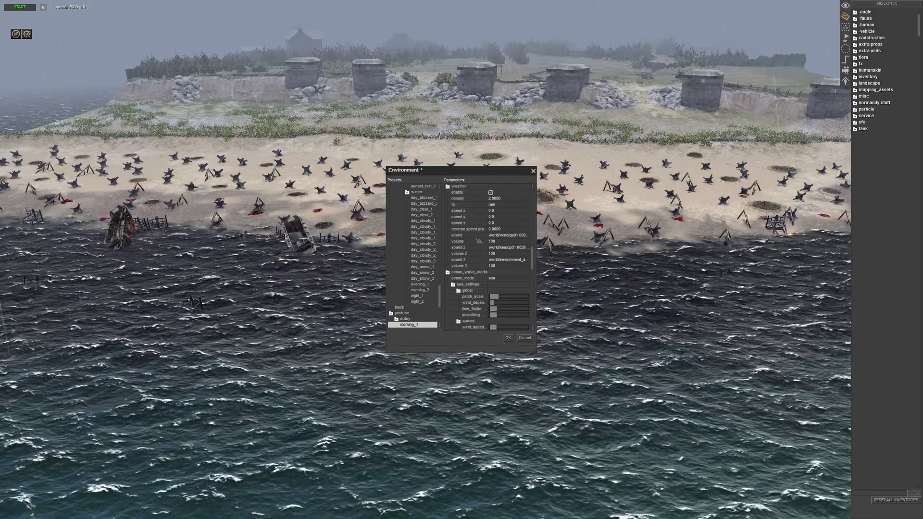
left_click(464, 235)
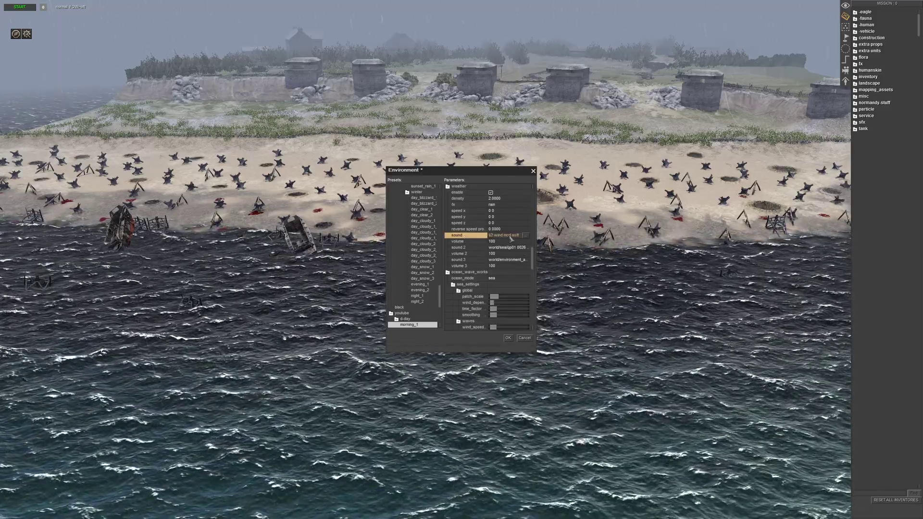
left_click(525, 235)
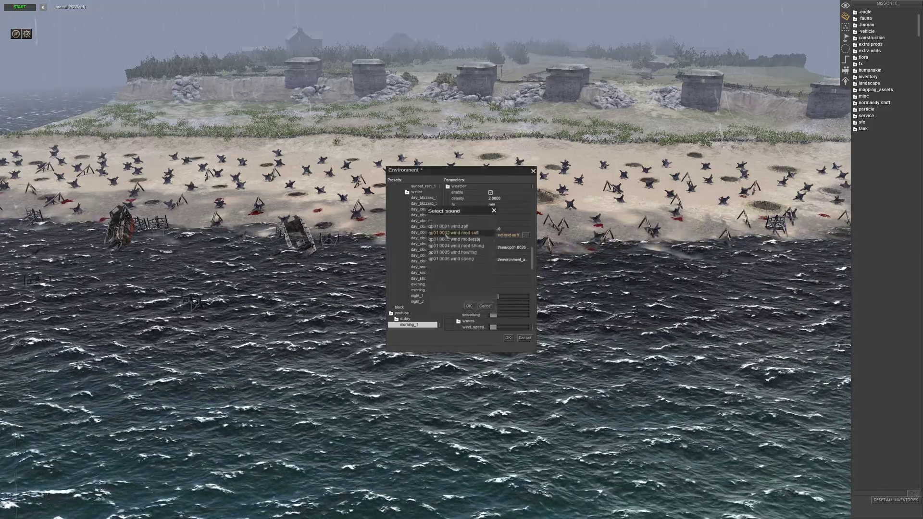
left_click(469, 307)
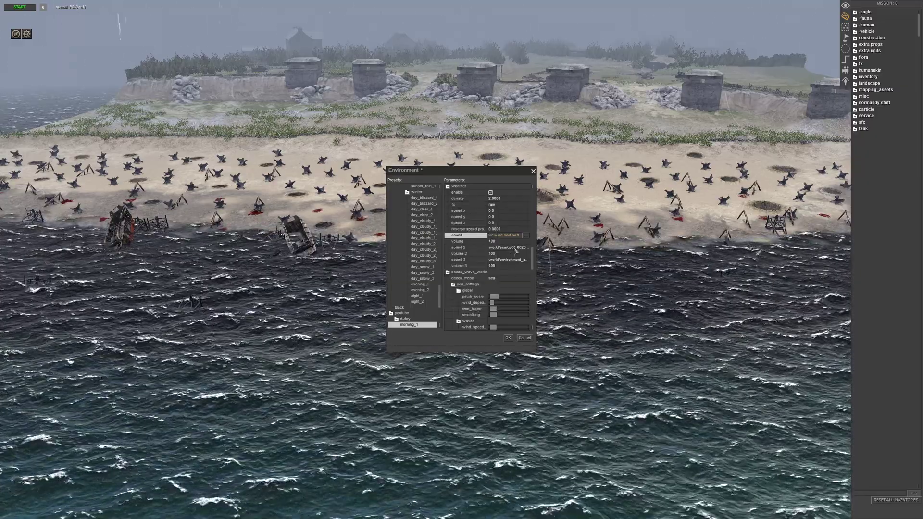
left_click(513, 247)
left_click(526, 247)
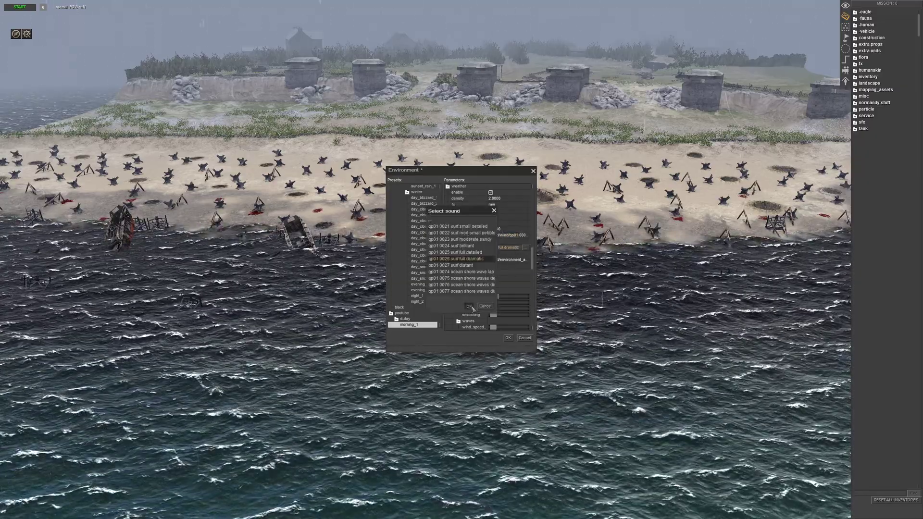
left_click(468, 306)
left_click(513, 260)
left_click(526, 259)
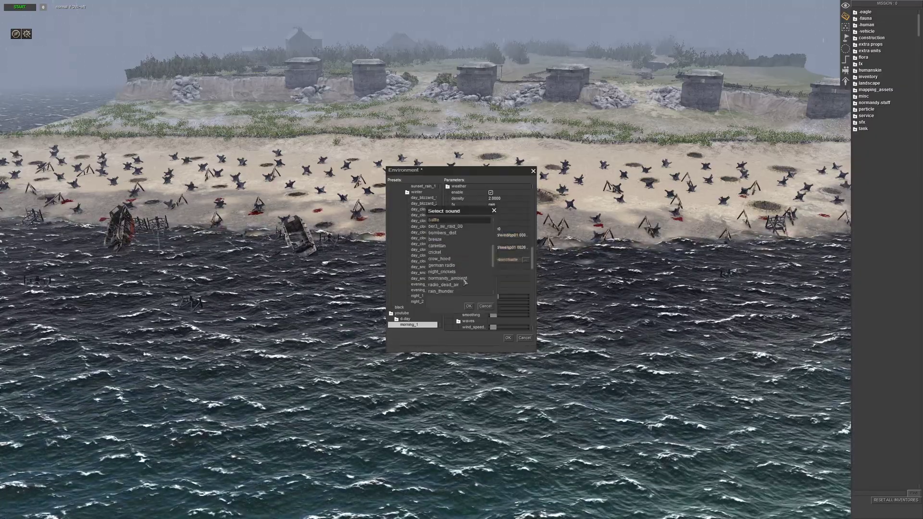
left_click(469, 306)
Collapse the ocean wave settings and assign the very distant rolling thunder sound from the world thunder folder as the thunder sound.
scroll(533, 273, "down", 3)
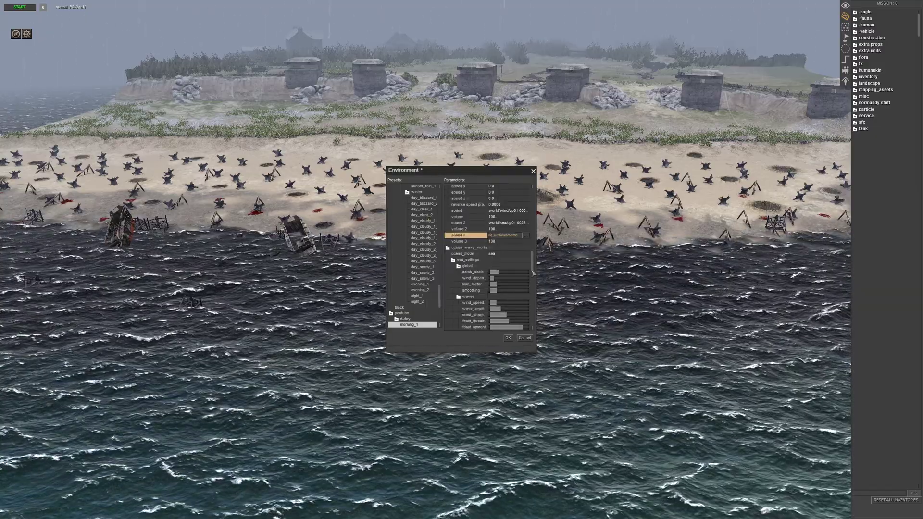
scroll(532, 273, "down", 3)
left_click(447, 217)
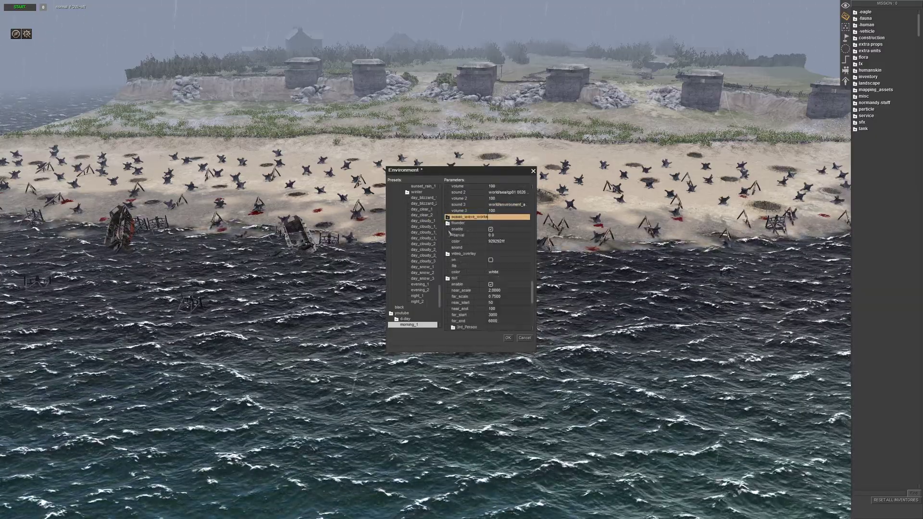
left_click(501, 248)
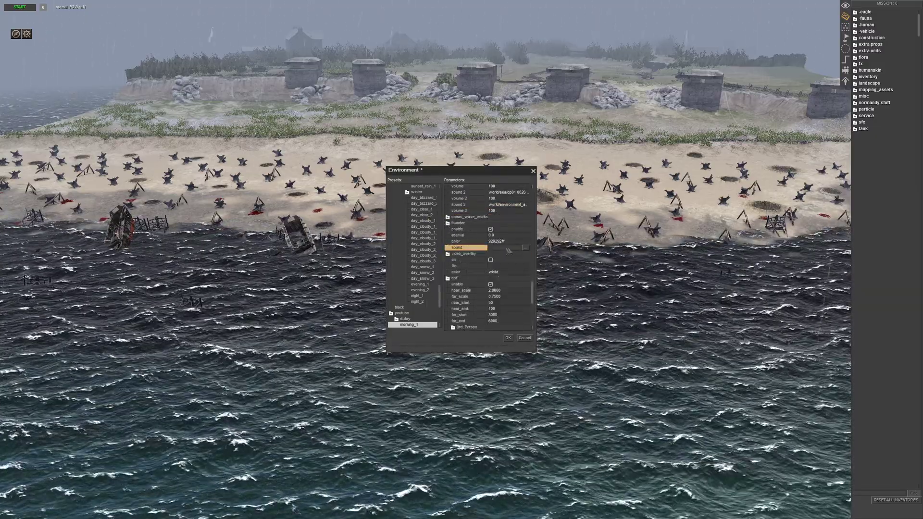
left_click(525, 248)
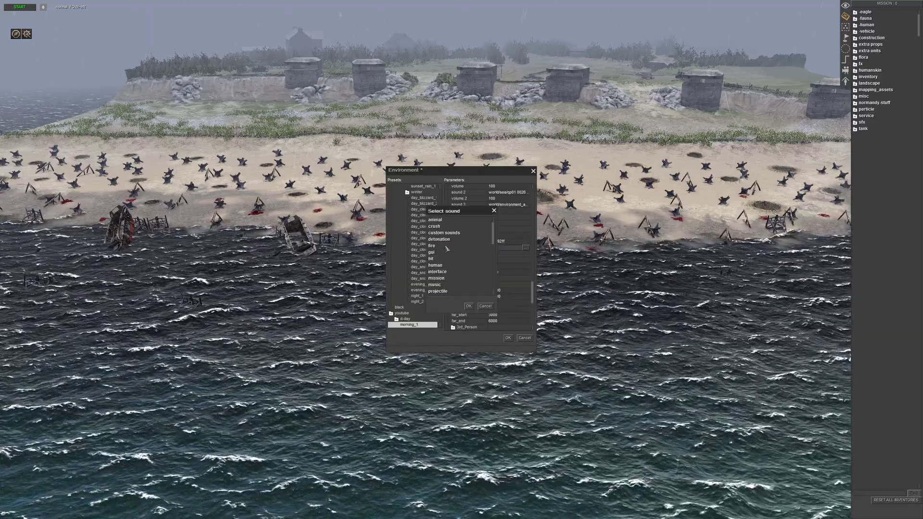
scroll(443, 252, "down", 5)
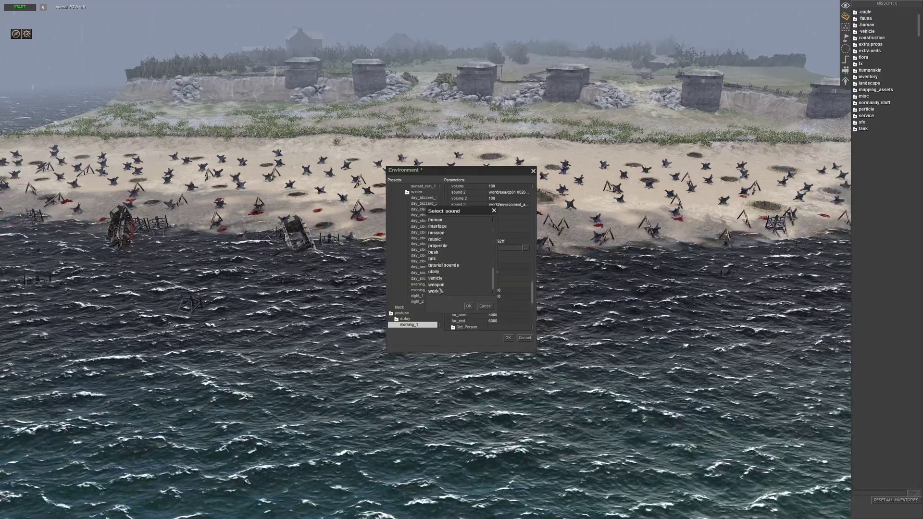
left_click(439, 292)
double_click(440, 292)
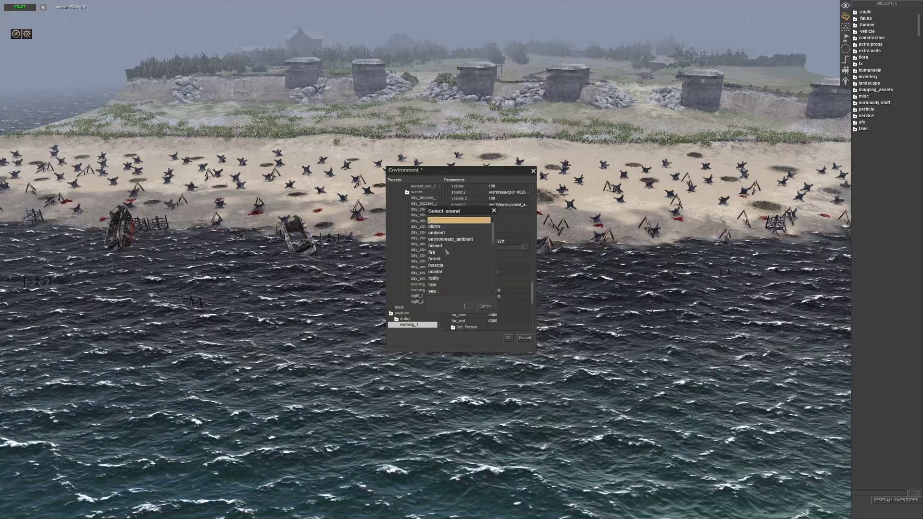
scroll(444, 243, "down", 3)
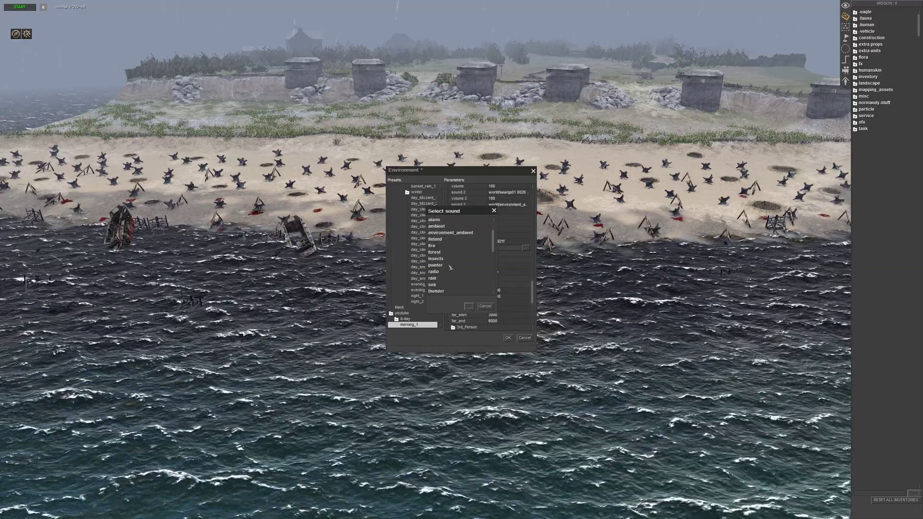
double_click(436, 279)
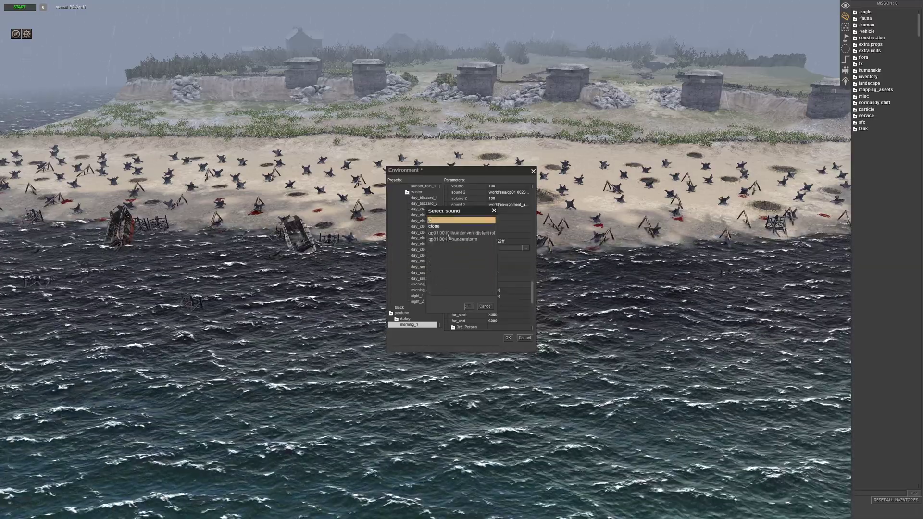
left_click(459, 233)
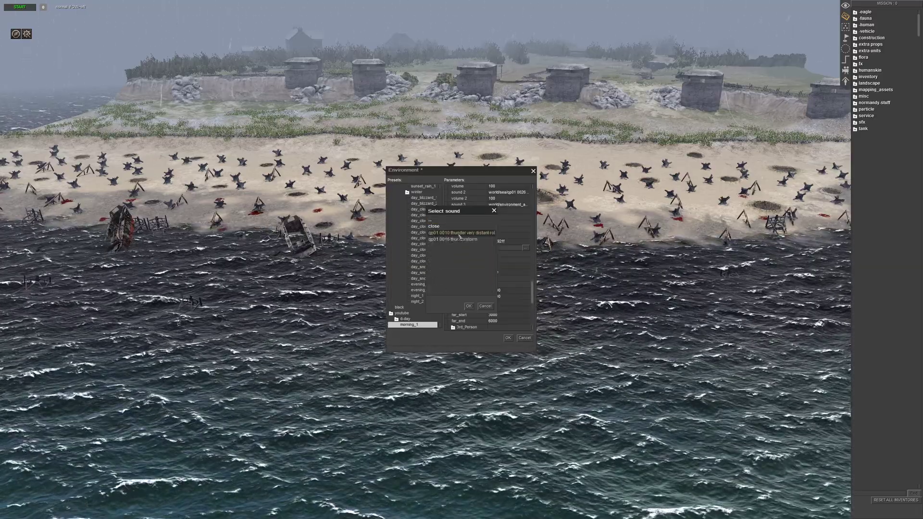
left_click(468, 306)
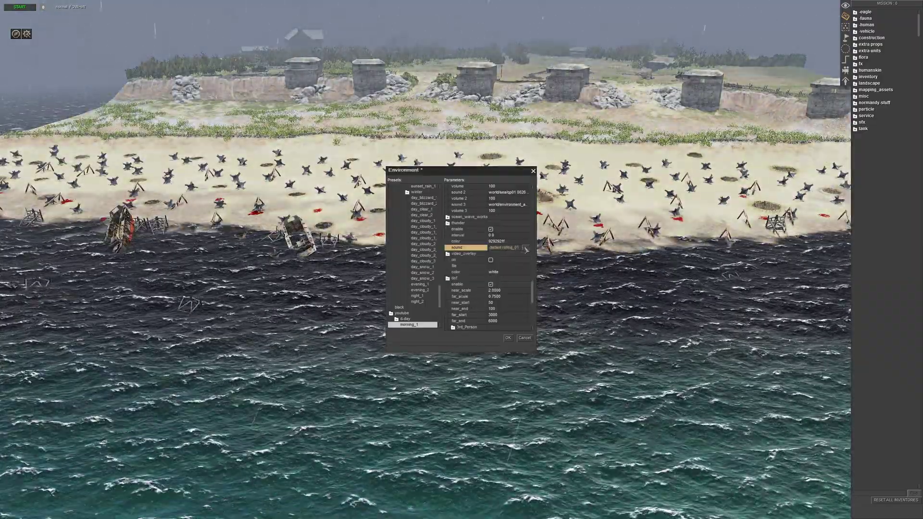
Change the thunder sound to thunderstorm, and switch the thunder effect off and back on.
left_click(526, 248)
left_click(463, 240)
left_click(469, 306)
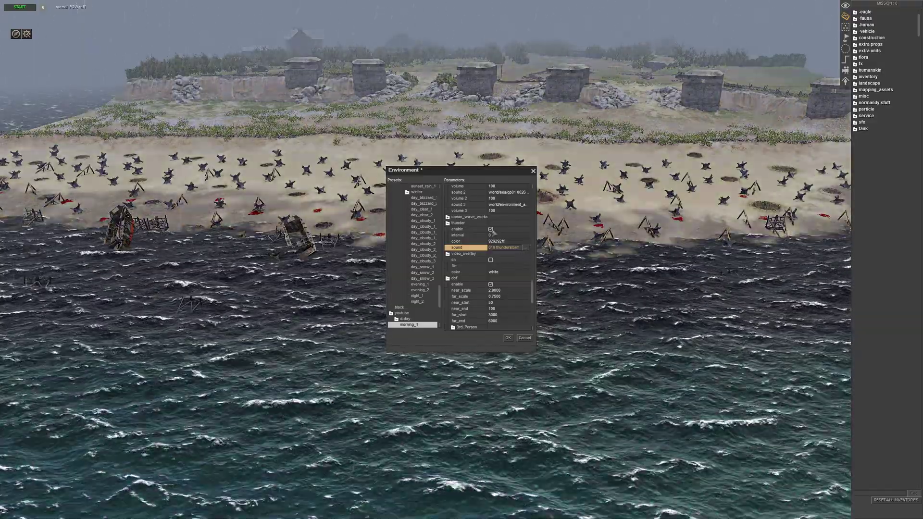
left_click(490, 229)
left_click(491, 230)
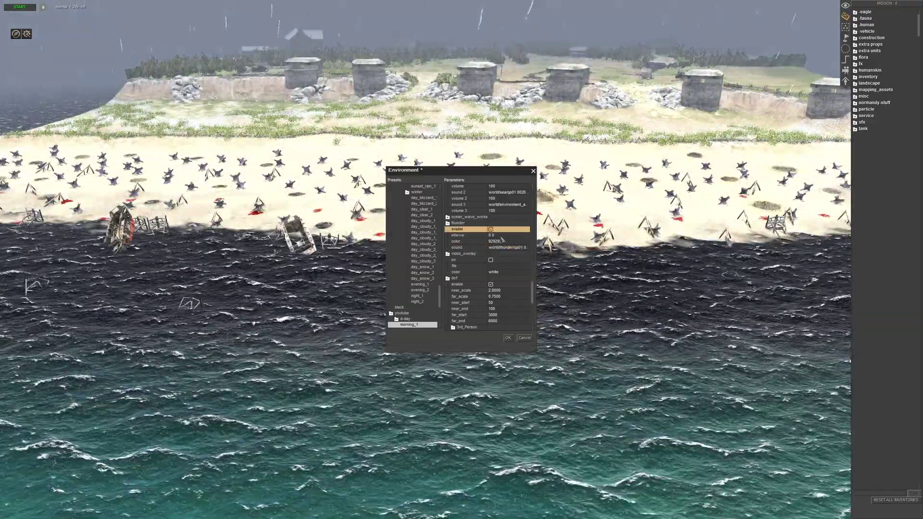
Set the thunder interval to 1 and disable the thunder effect.
left_click(495, 236)
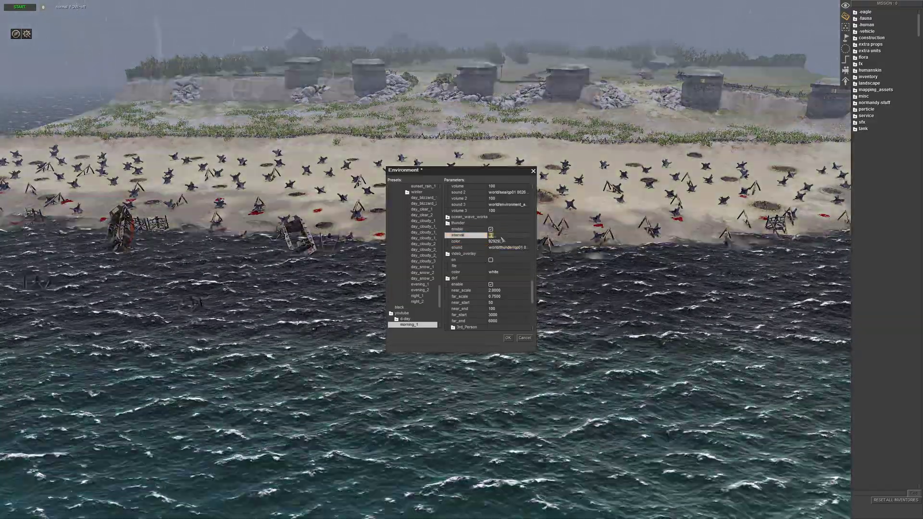
type("5")
key("Return")
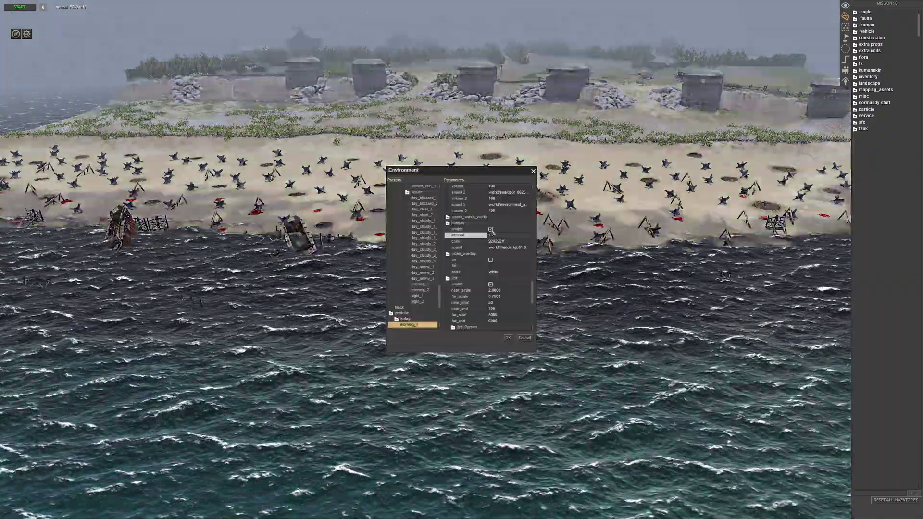
left_click(490, 230)
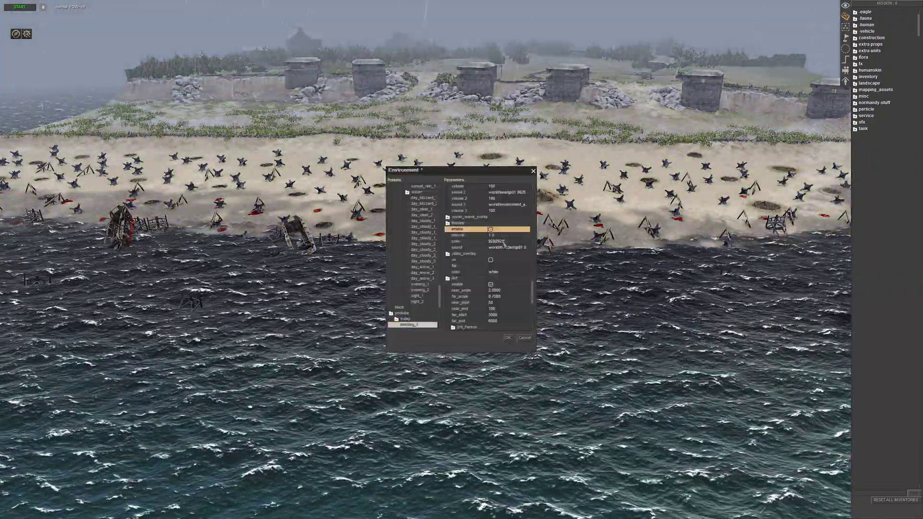
Look over the depth of field and glow parameters, then enable thunder again with an interval of 15.
scroll(507, 247, "down", 2)
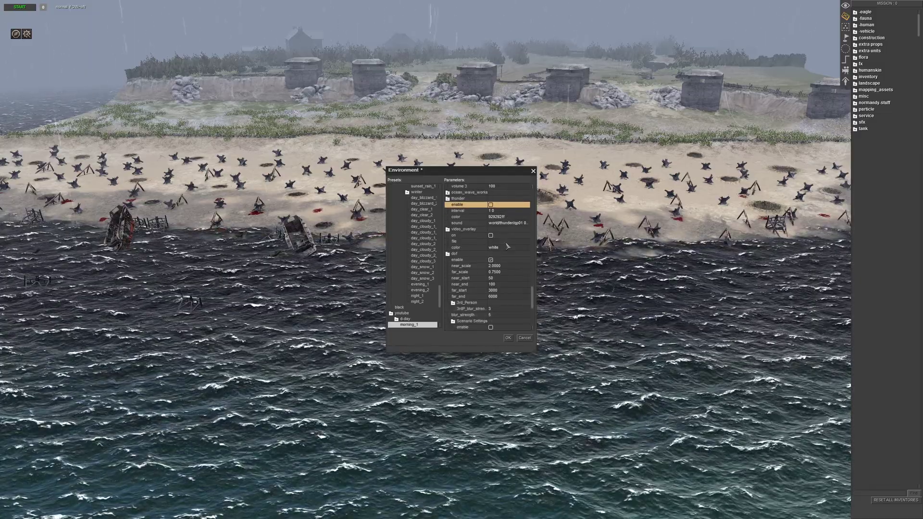
scroll(534, 301, "down", 2)
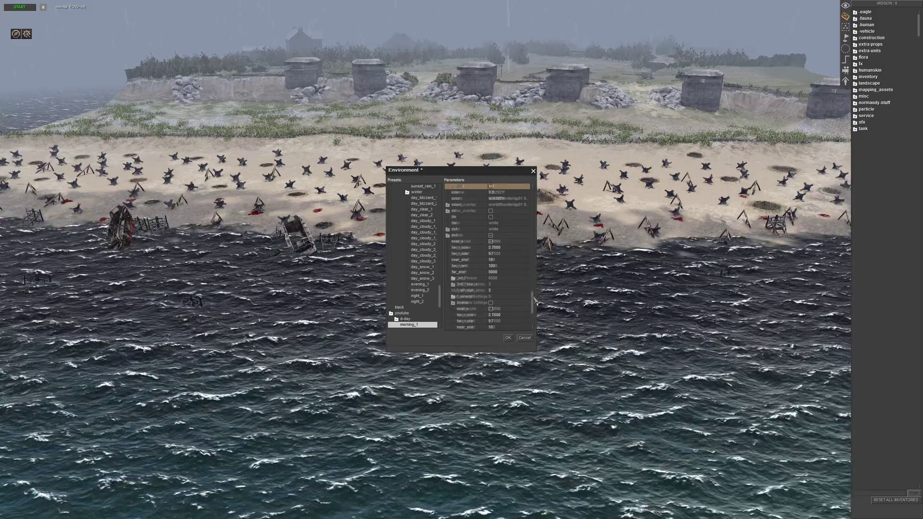
left_click_drag(533, 296, 535, 312)
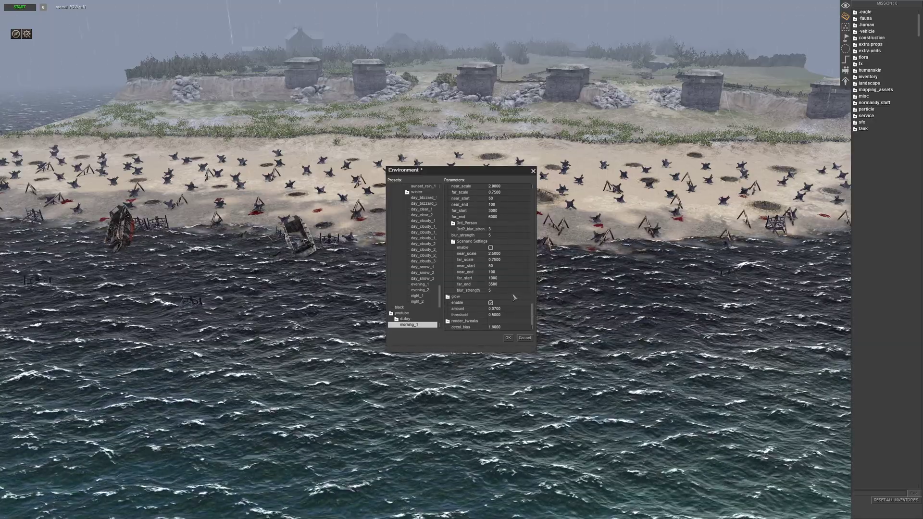
left_click_drag(534, 317, 535, 293)
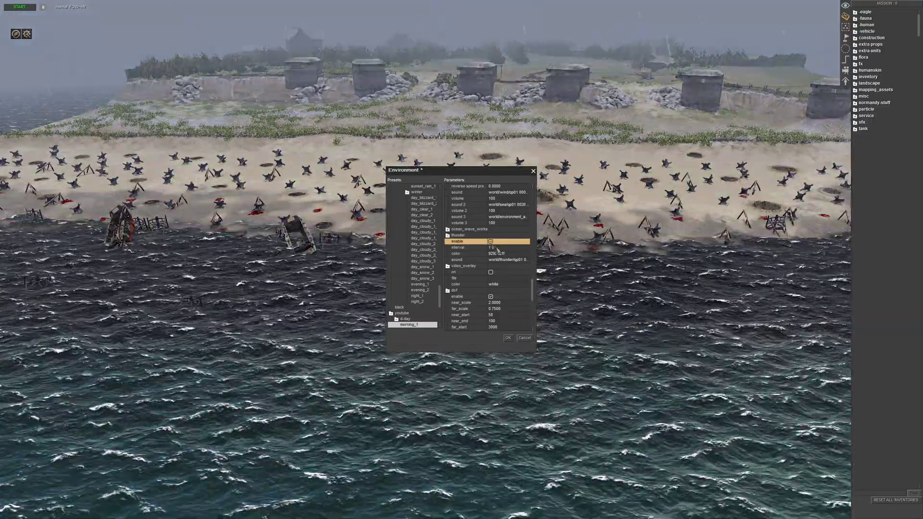
left_click(491, 241)
left_click(496, 247)
type("15")
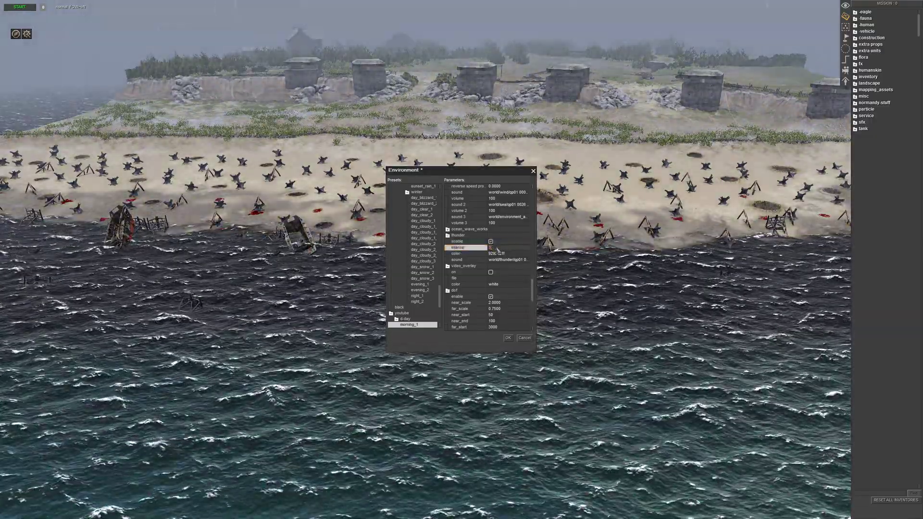
key("Return")
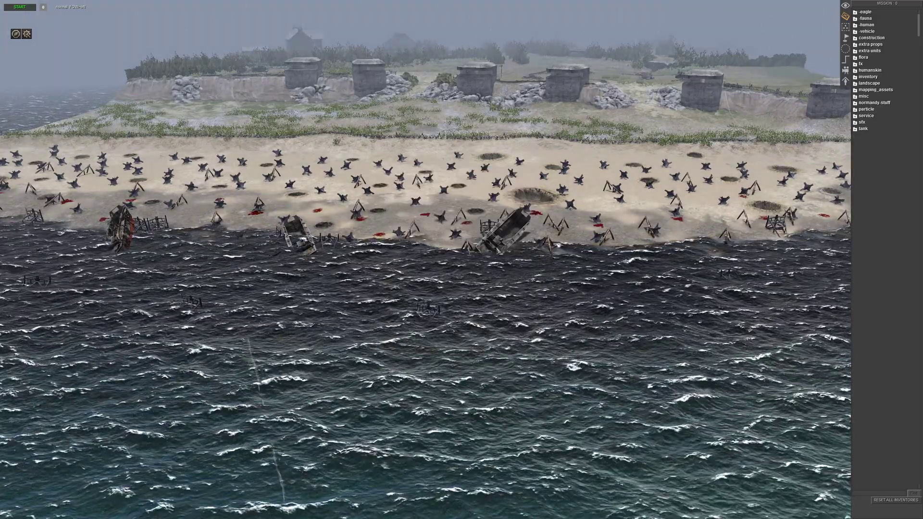
Reopen the environment settings, set the thunder interval from 5 to 10, and apply the environment.
key("alt+e")
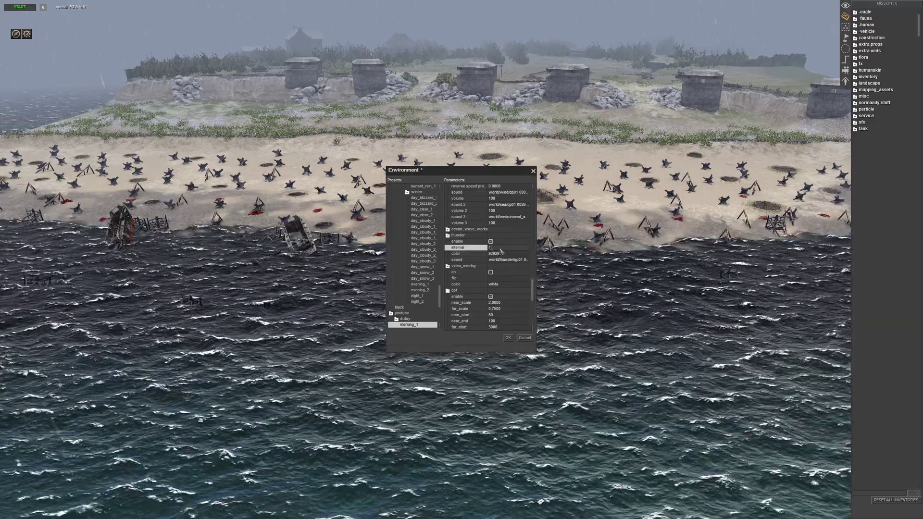
key("BackSpace")
type("5")
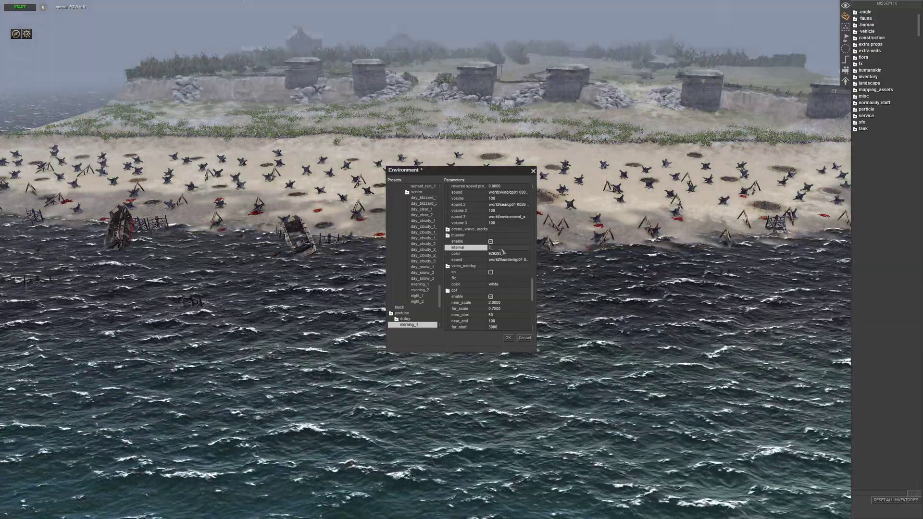
type(":10")
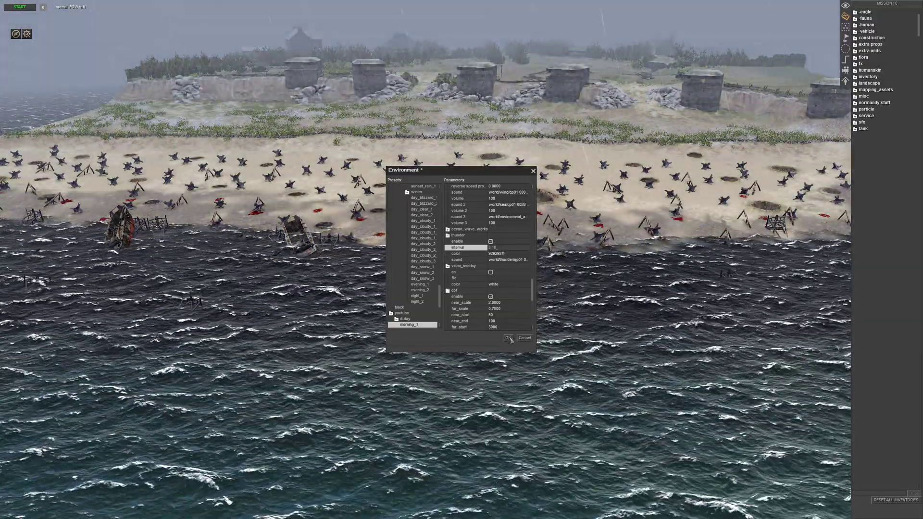
left_click(508, 339)
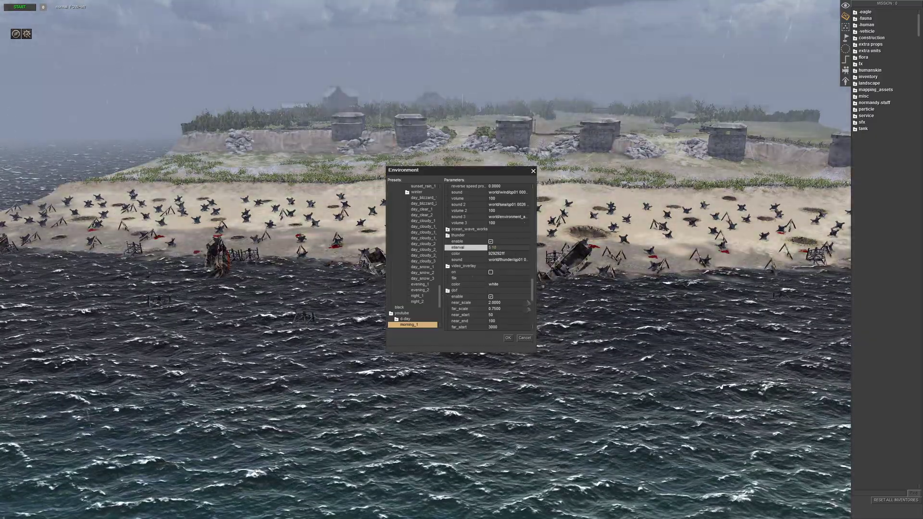
Copy the autumn day_clear_1 environment preset into the D-Day folder as youtube/d-day/day_clear_1.
left_click_drag(533, 297, 533, 324)
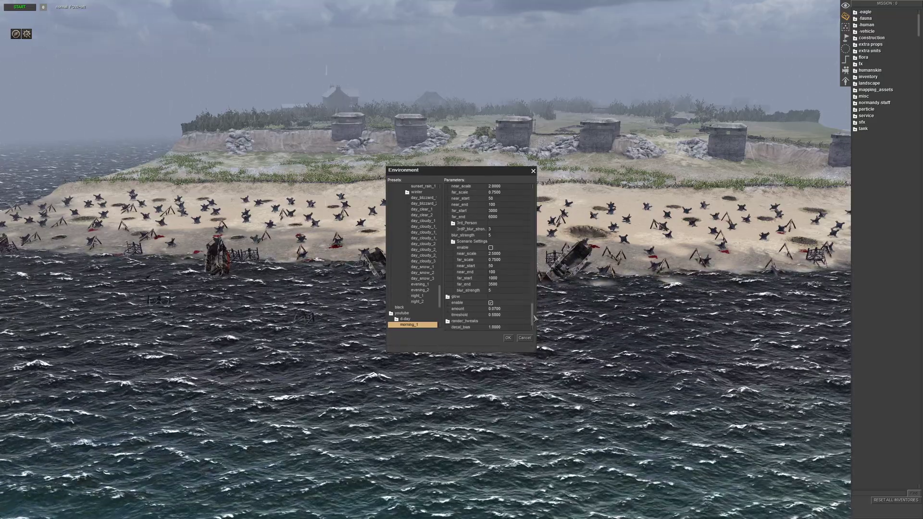
left_click_drag(533, 317, 533, 199)
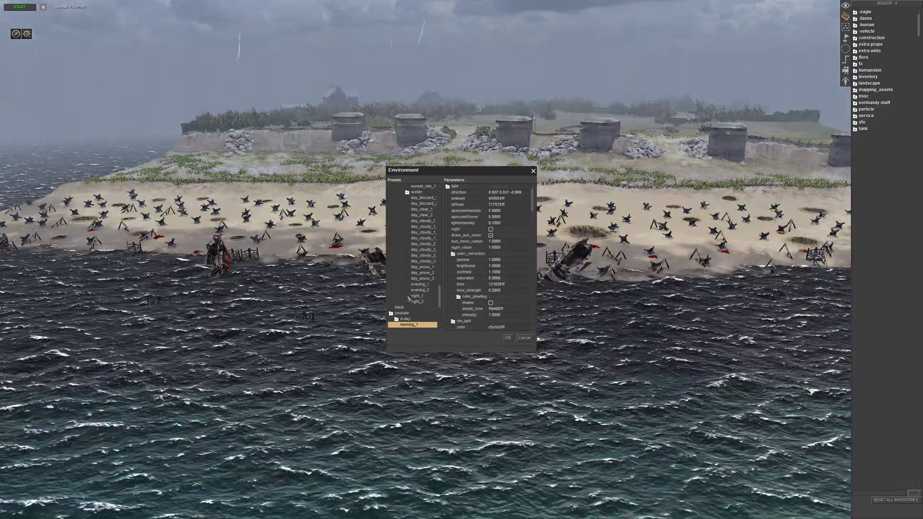
scroll(408, 298, "down", 2)
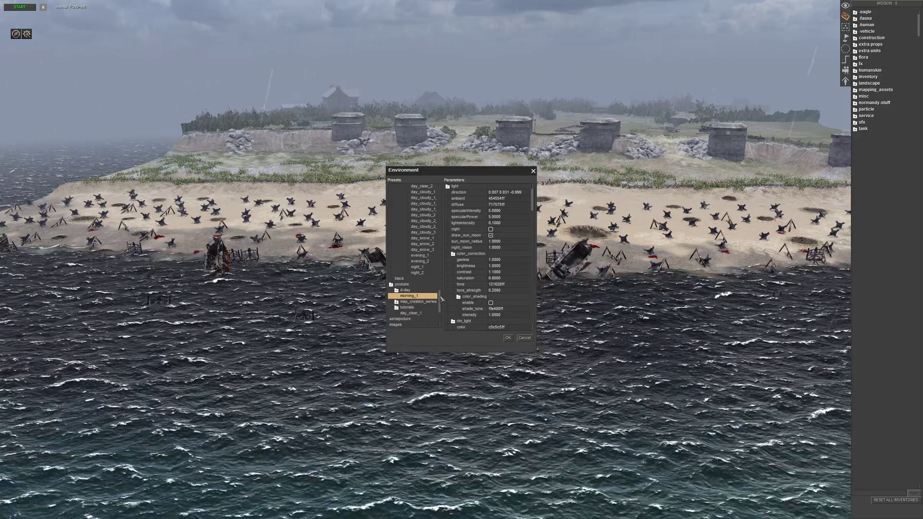
left_click_drag(441, 299, 443, 233)
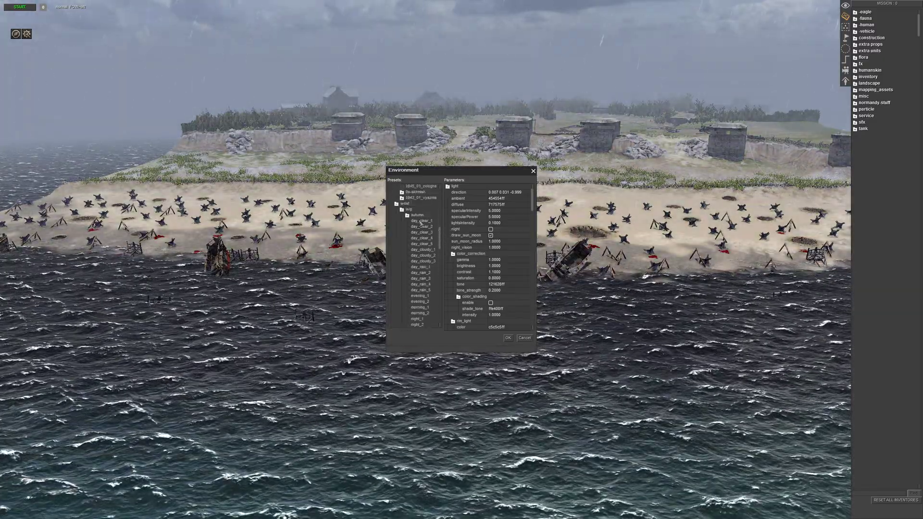
left_click(422, 222)
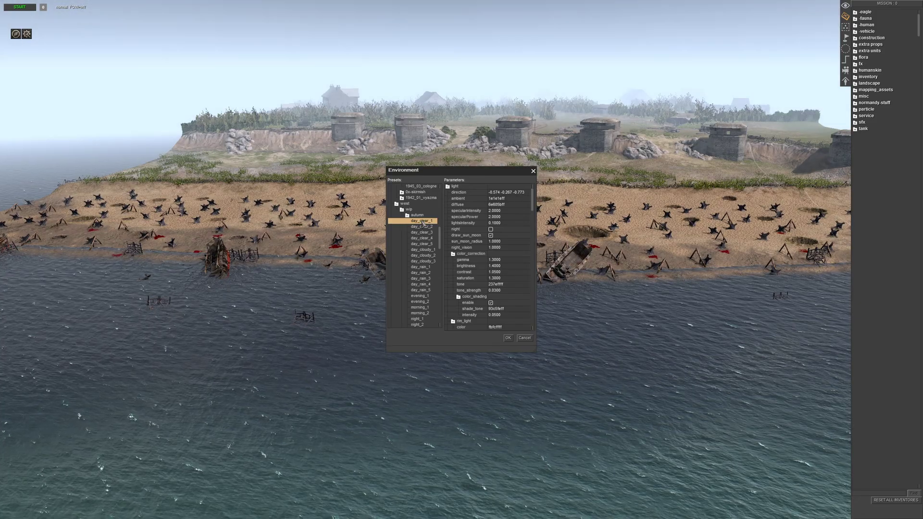
right_click(421, 224)
left_click(428, 235)
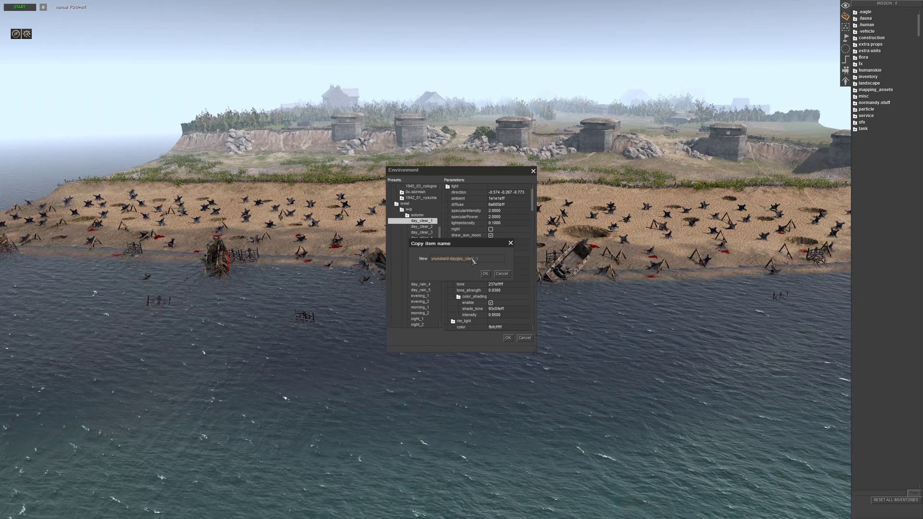
key("Return")
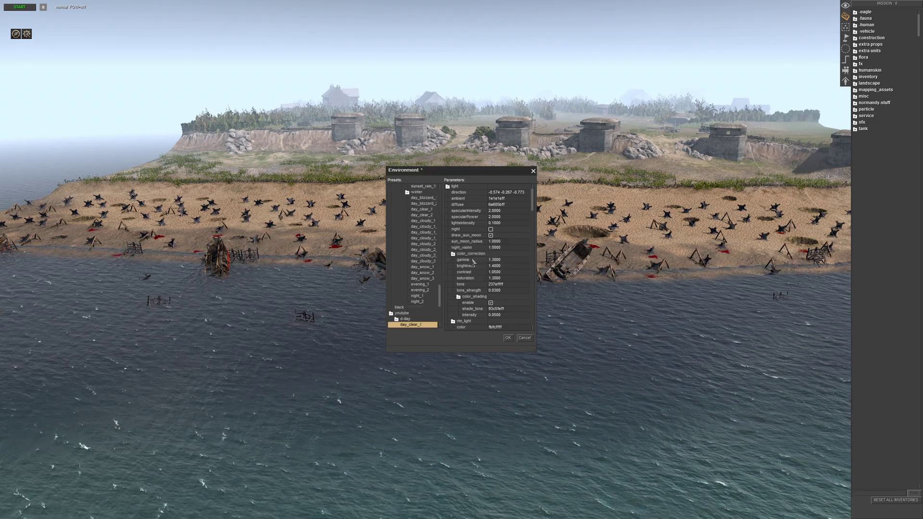
Compare the D-Day presets day_clear_1 and morning_1, and apply morning_1 as the environment.
scroll(419, 303, "down", 2)
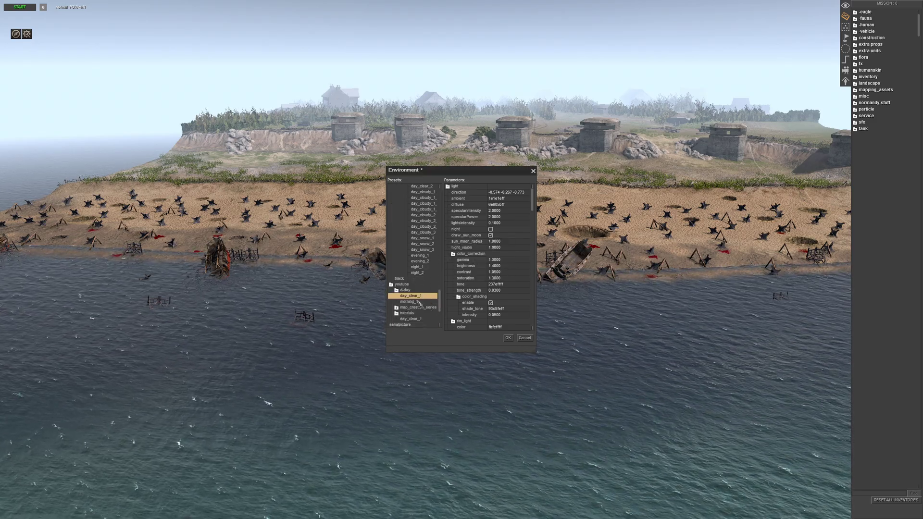
left_click(417, 302)
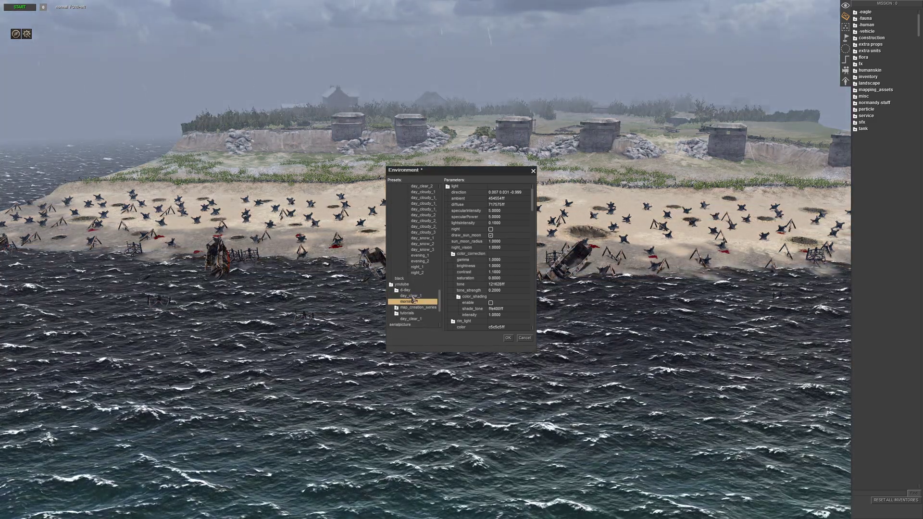
left_click(415, 296)
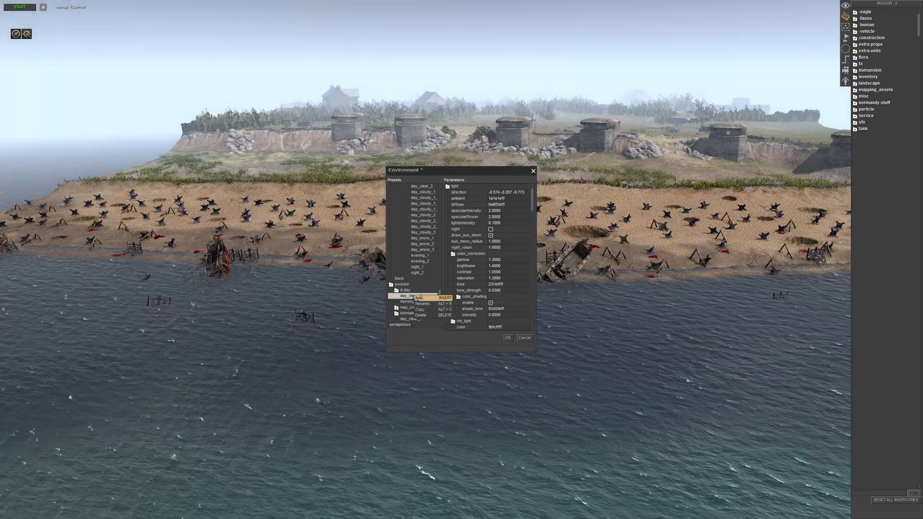
left_click(412, 302)
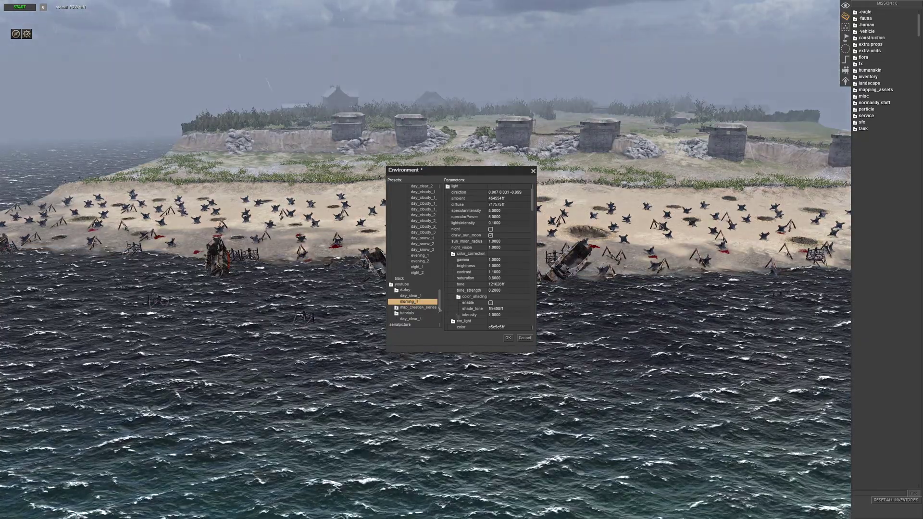
left_click(508, 338)
Open the mission's triggers and add a new trigger named environment.
left_click(846, 59)
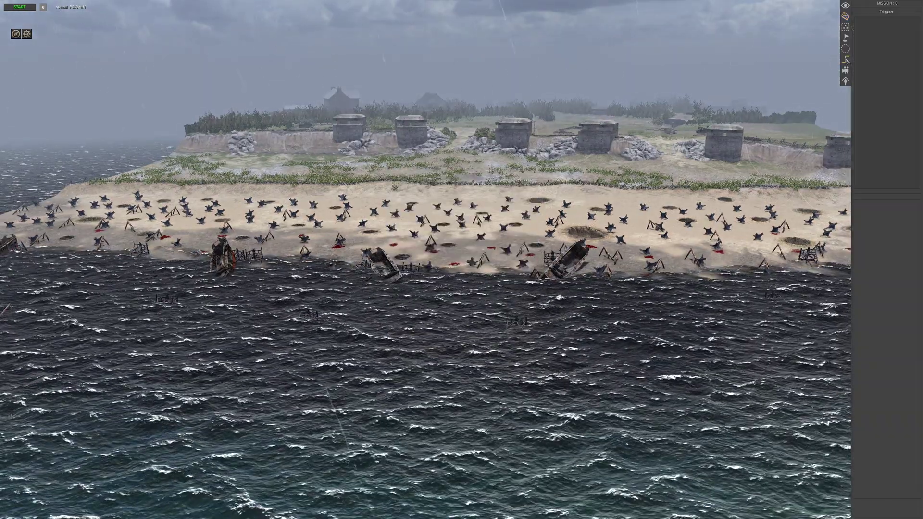
middle_click_drag(816, 75, 824, 83)
right_click(874, 49)
left_click(880, 54)
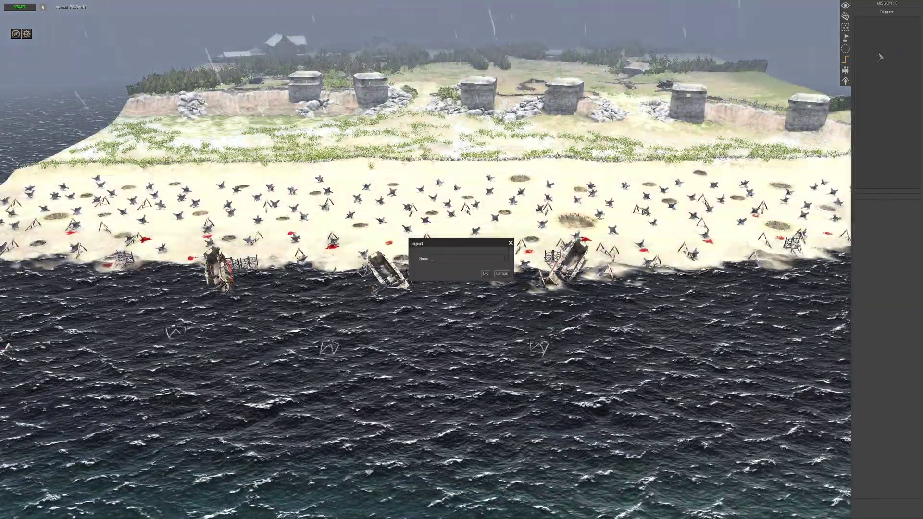
type("environment")
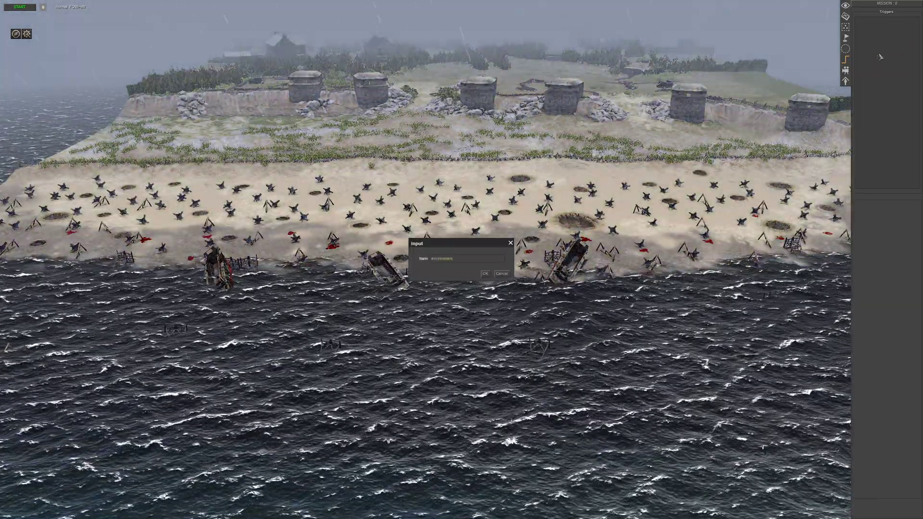
key("Return")
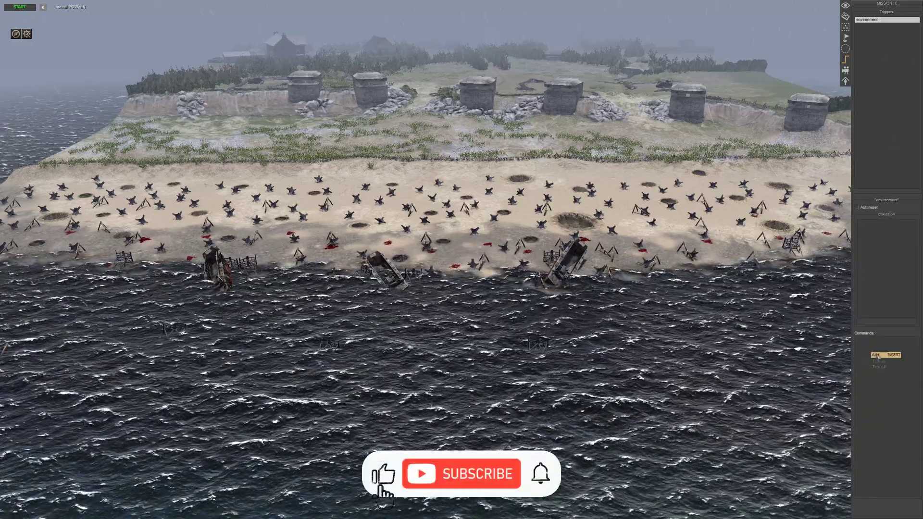
Add a delay command of 10 to the environment trigger.
left_click(875, 355)
double_click(469, 243)
type("10")
key("Return")
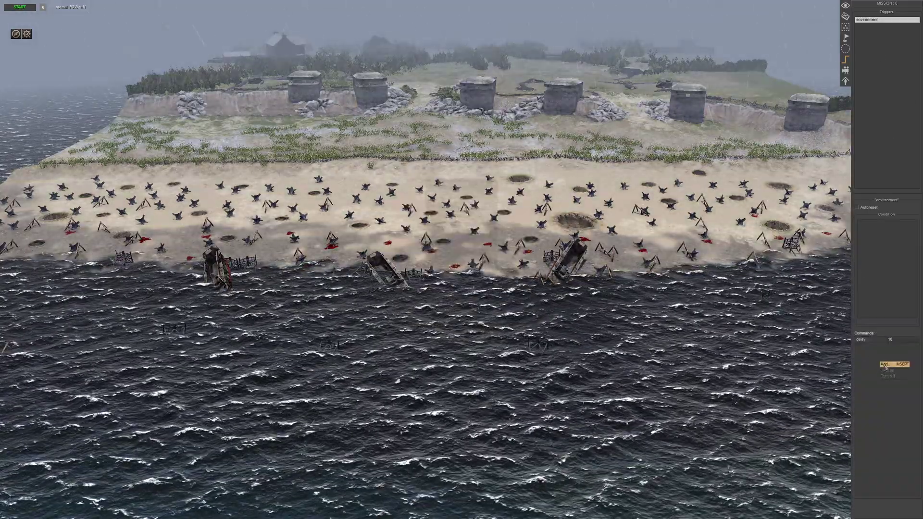
Add an environment command after the delay in the environment trigger, leaving its properties at their defaults.
left_click(884, 364)
left_click(433, 247)
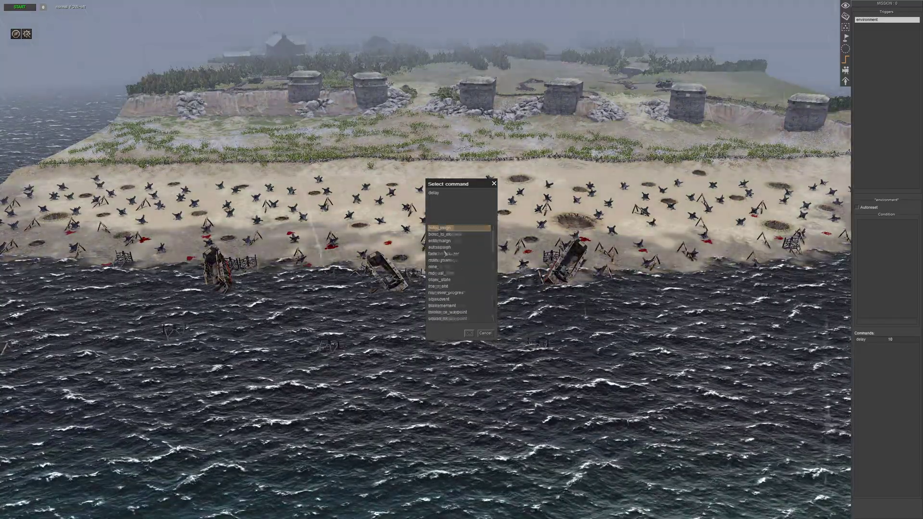
double_click(445, 228)
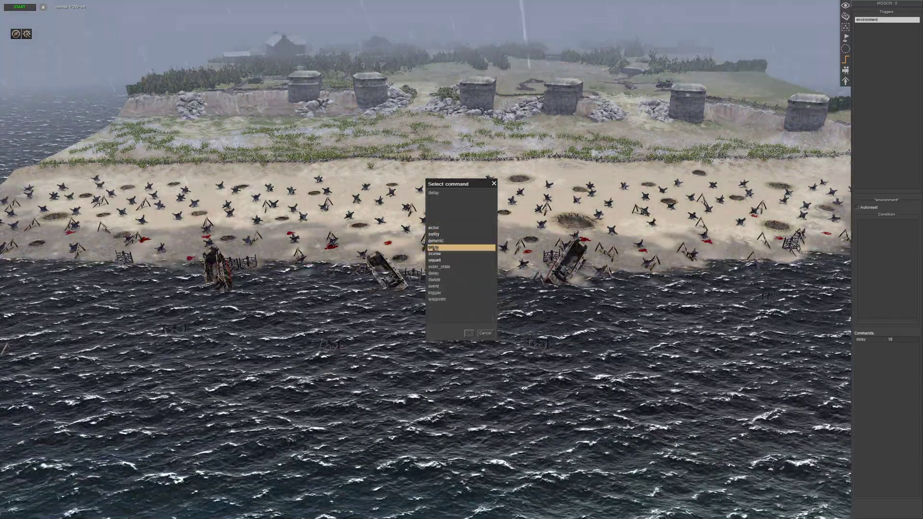
double_click(453, 272)
scroll(455, 271, "down", 2)
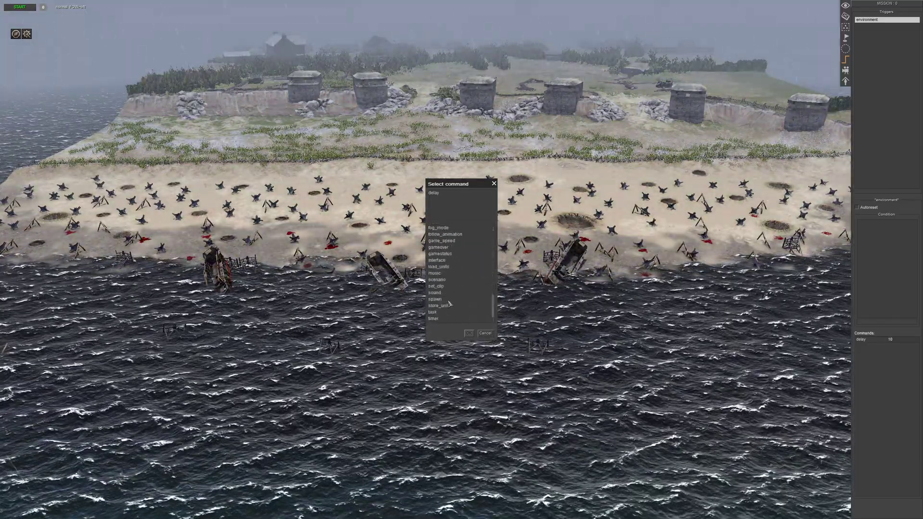
double_click(441, 240)
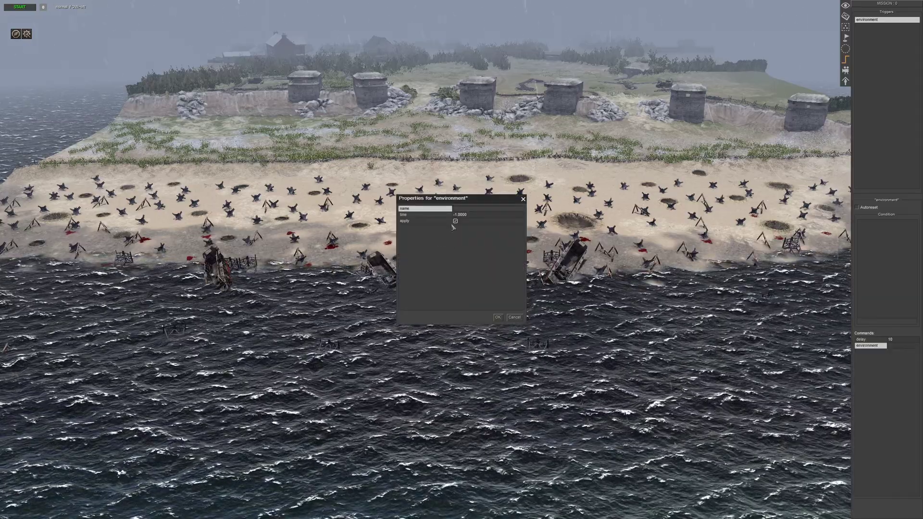
left_click(499, 317)
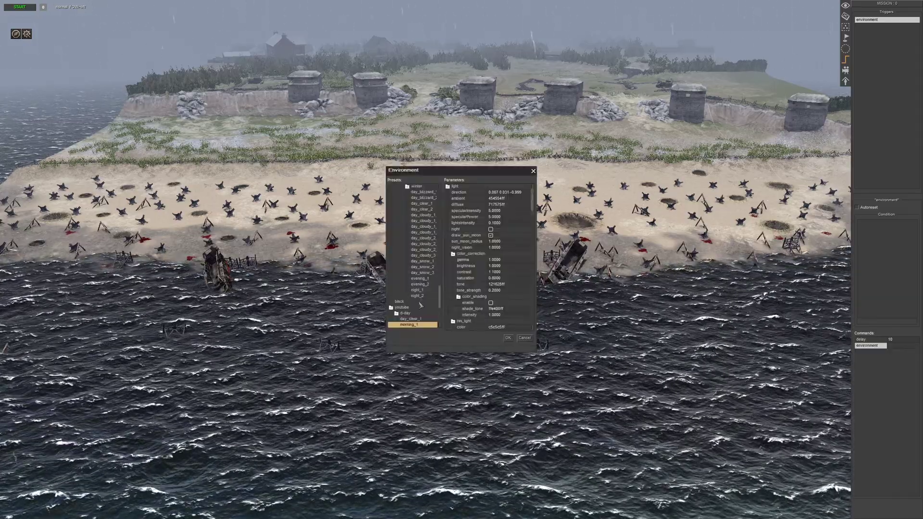
Copy the full path youtube/d-day/day_clear_1 from the preset's rename field without renaming the preset.
scroll(421, 312, "down", 1)
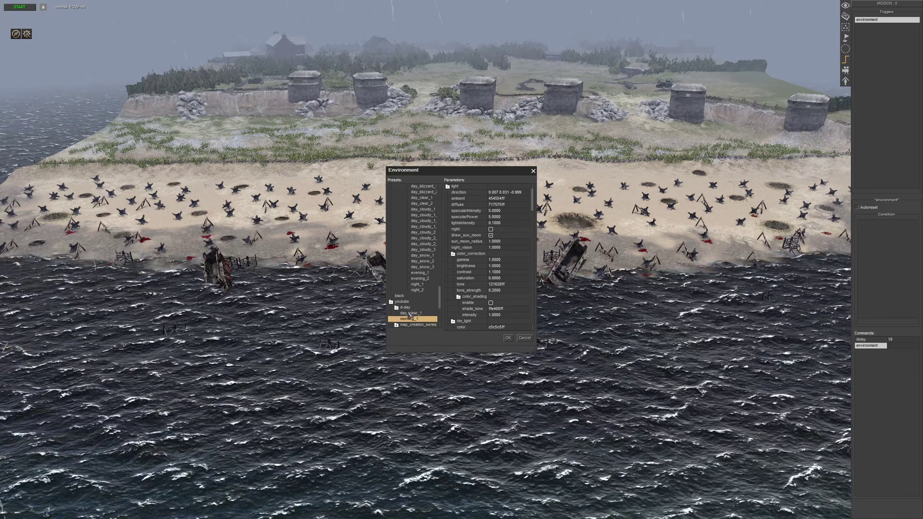
left_click(409, 313)
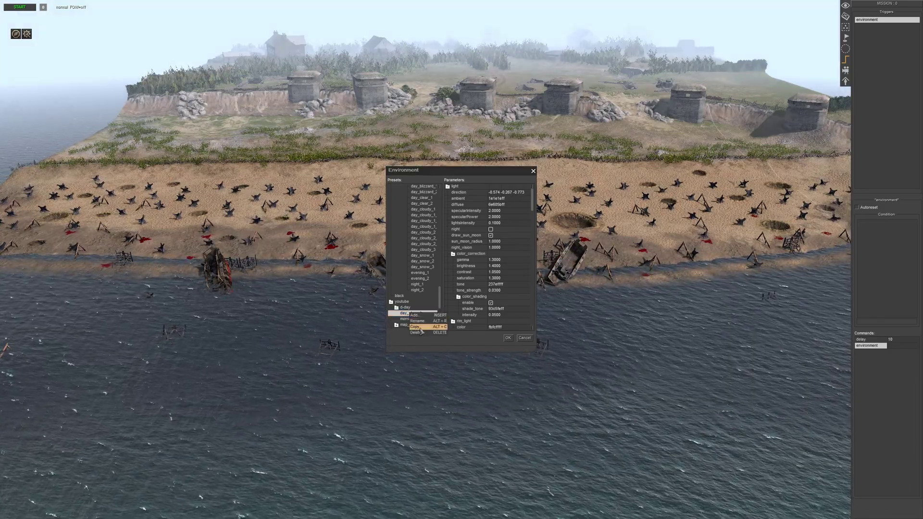
left_click(418, 321)
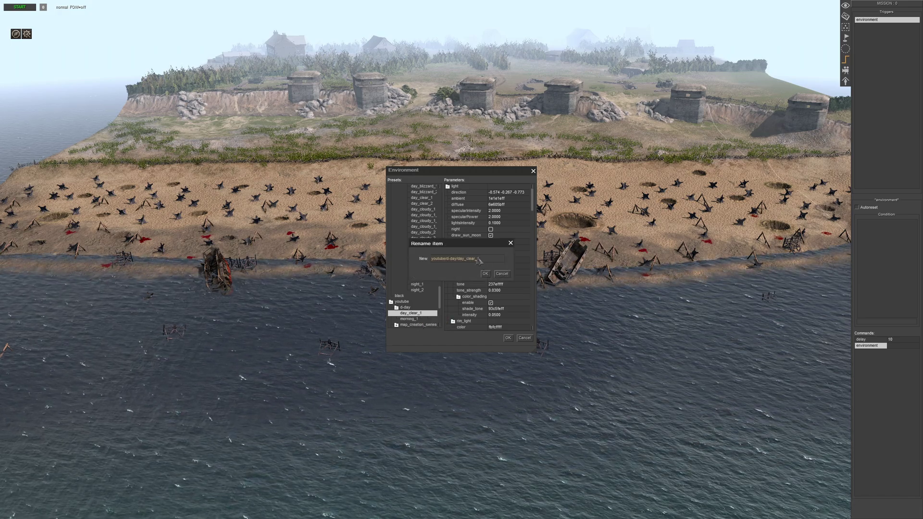
left_click_drag(479, 260, 419, 261)
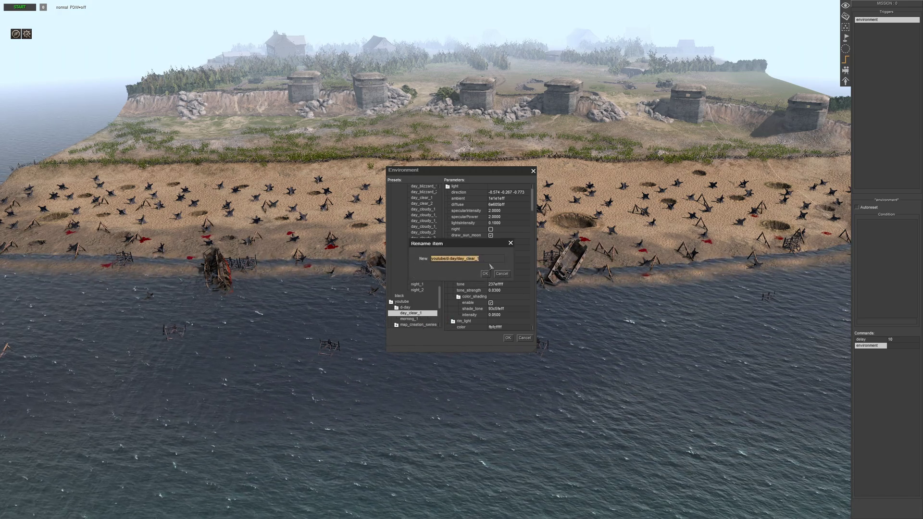
left_click(502, 274)
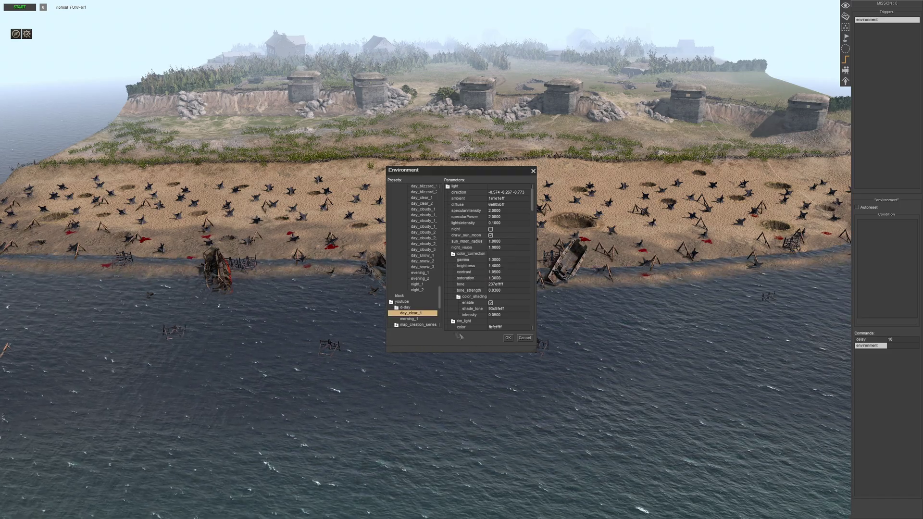
Reapply morning_1 as the active environment and enter the copied preset path as the trigger's environment command name.
left_click(418, 319)
left_click(508, 339)
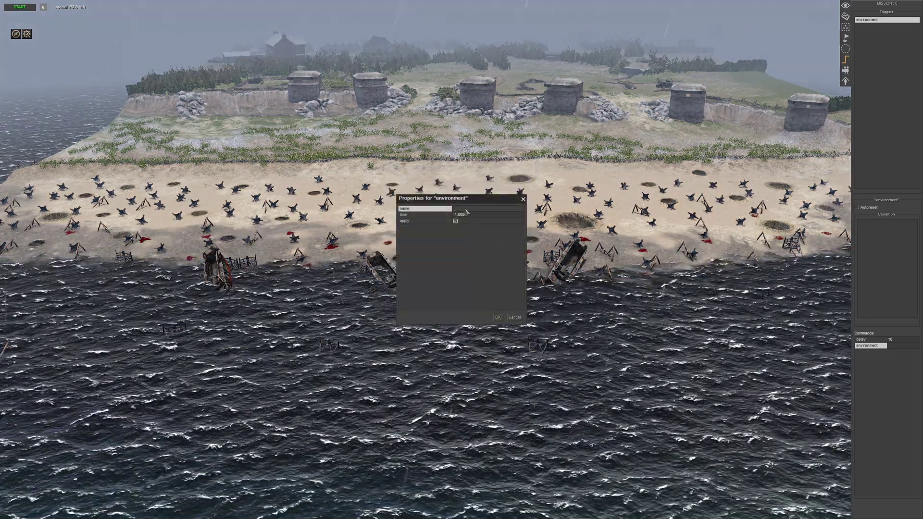
left_click(498, 317)
Add a fade command switched on with a time of 8, and move it above the environment command.
right_click(872, 360)
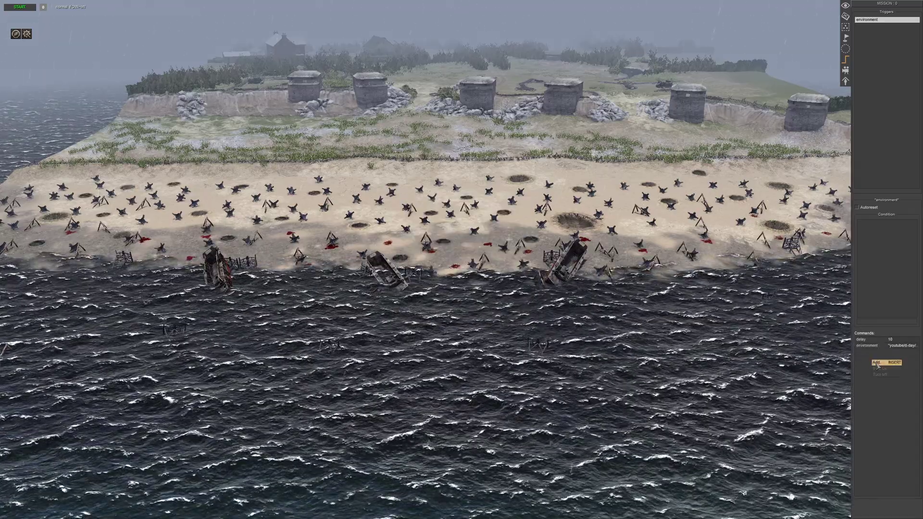
left_click(876, 363)
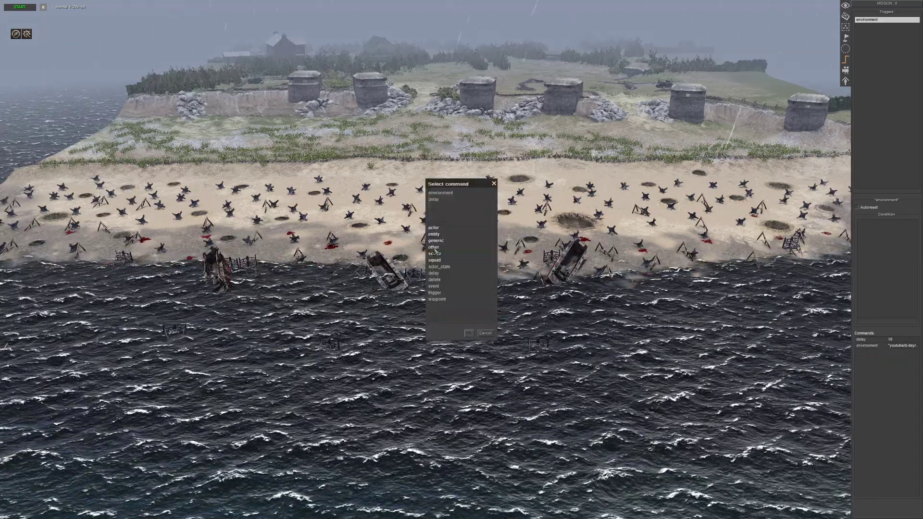
double_click(435, 253)
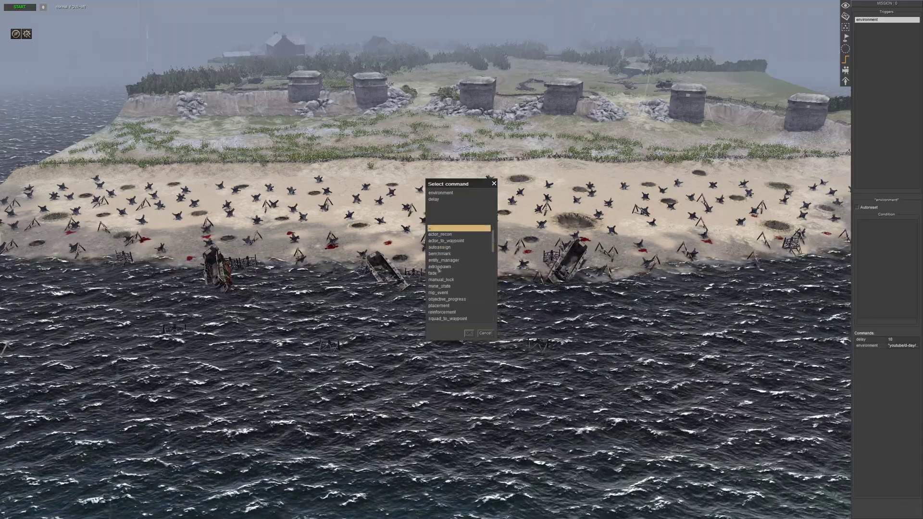
double_click(442, 260)
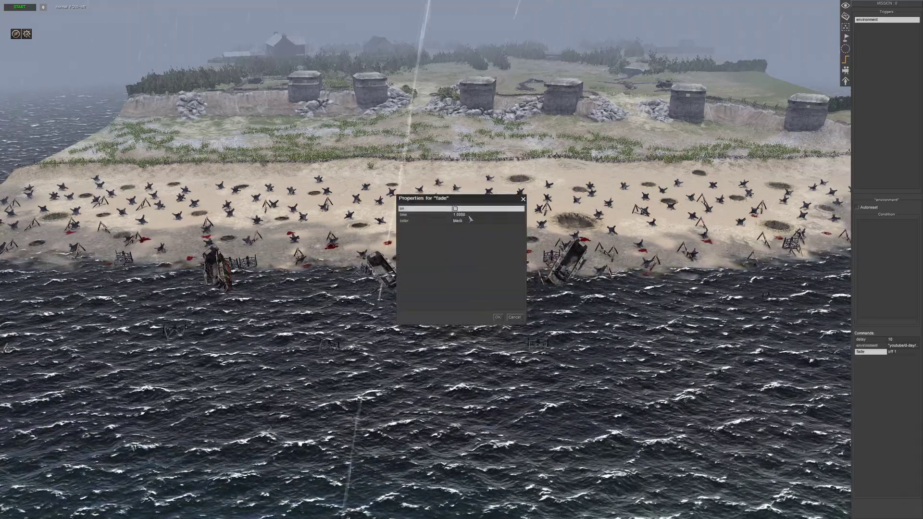
left_click(462, 215)
type("8")
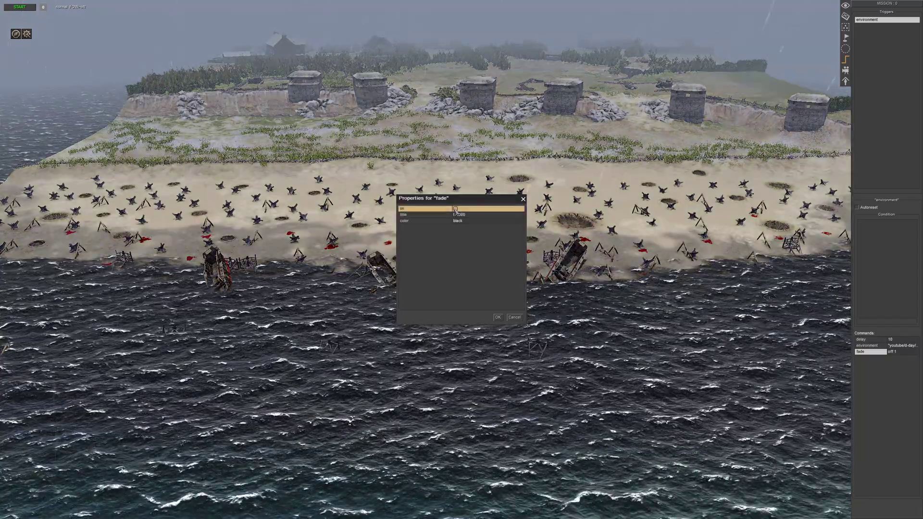
left_click(455, 209)
left_click(498, 317)
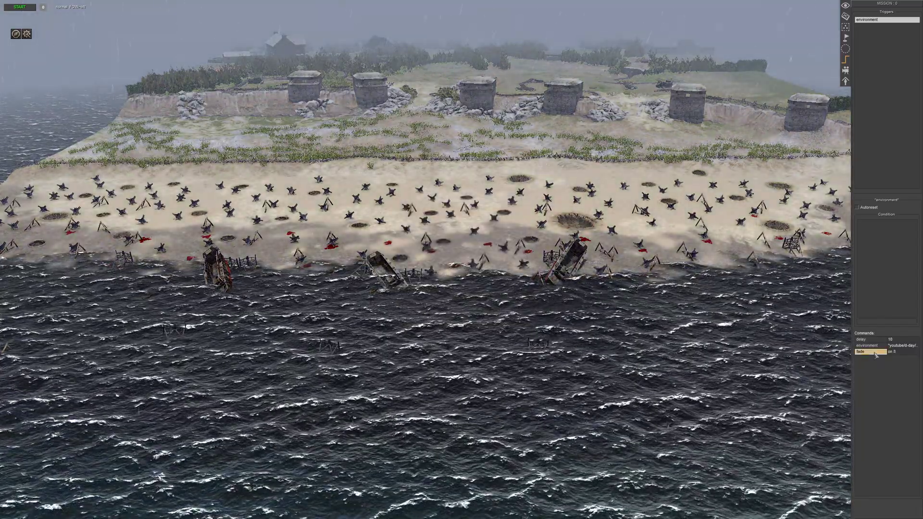
key("ctrl+Up")
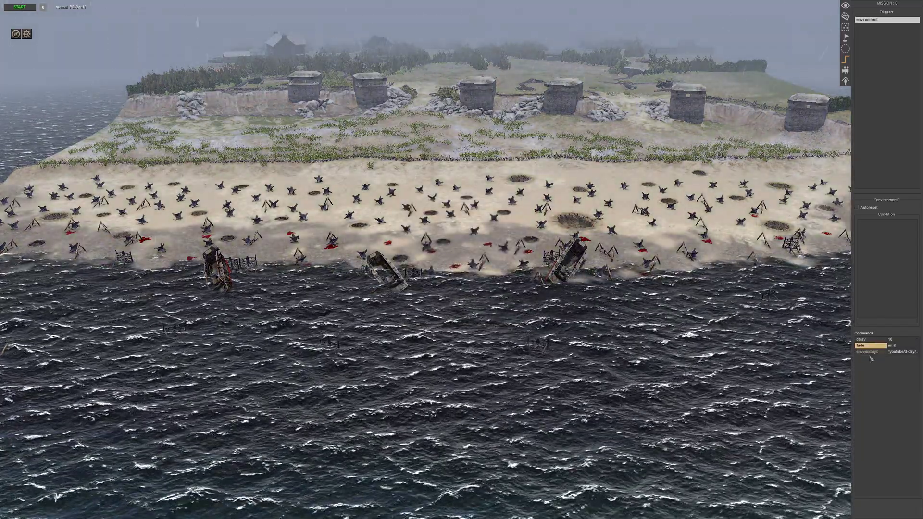
Duplicate the trigger's delay command to the end of the command list and set the copy's time to 3.
left_click(873, 365)
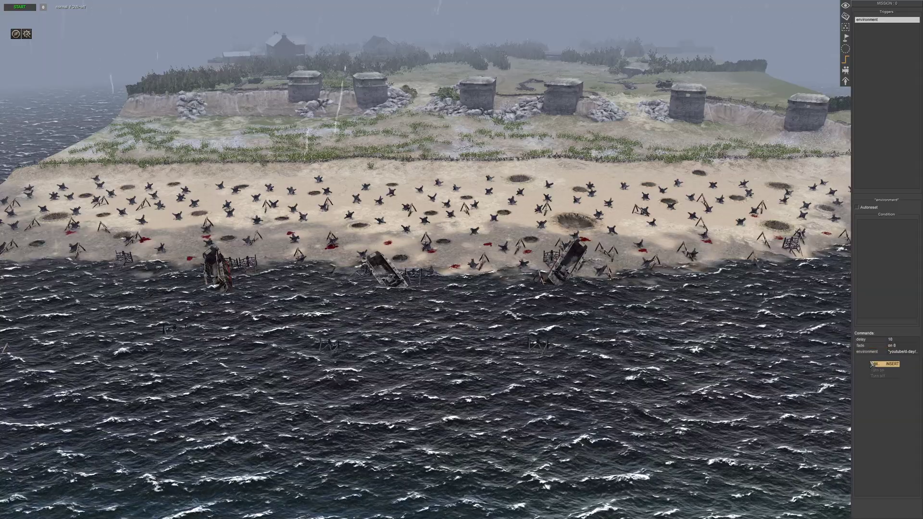
left_click(869, 340)
key("ctrl+c")
key("ctrl+v")
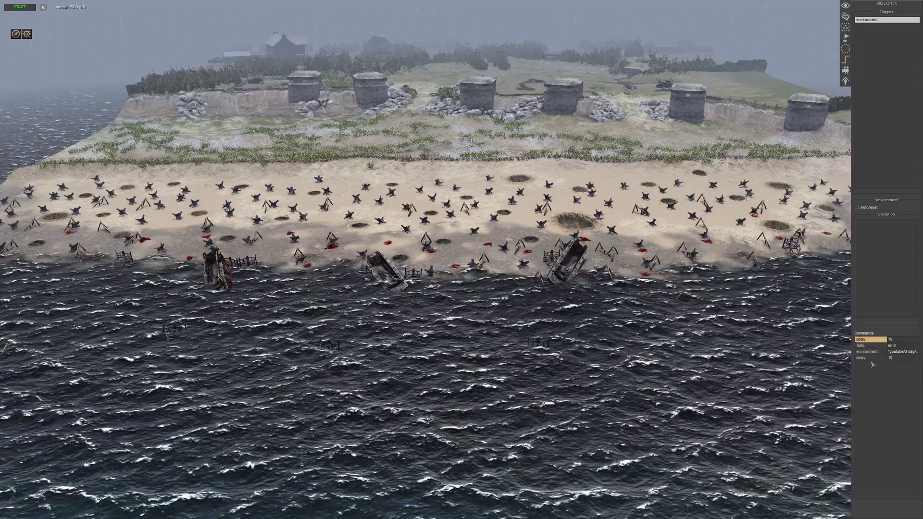
double_click(871, 358)
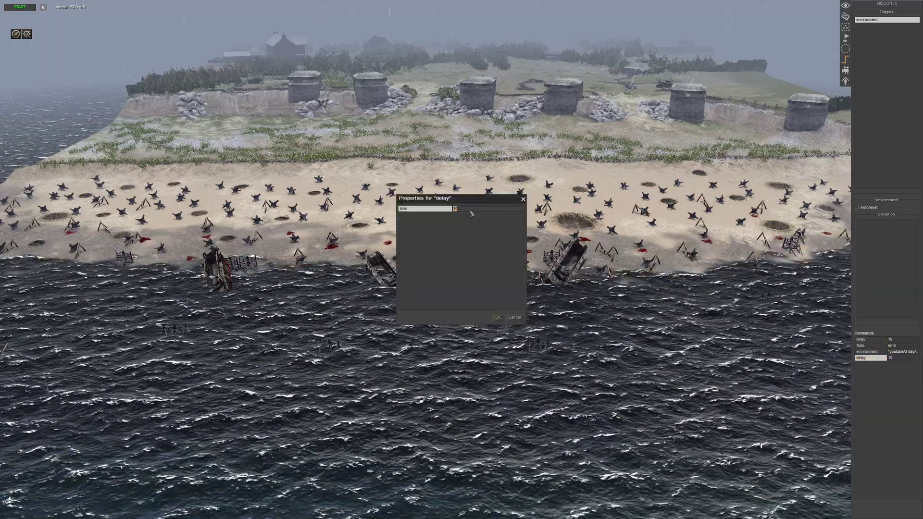
type("3")
key("Return")
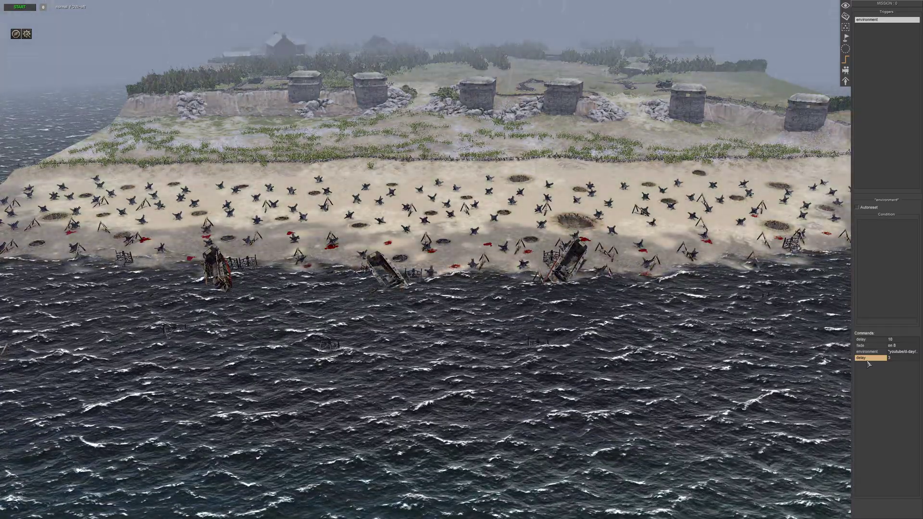
Duplicate the fade command to the end of the list and switch the copy off, keeping its time of 8.
double_click(880, 370)
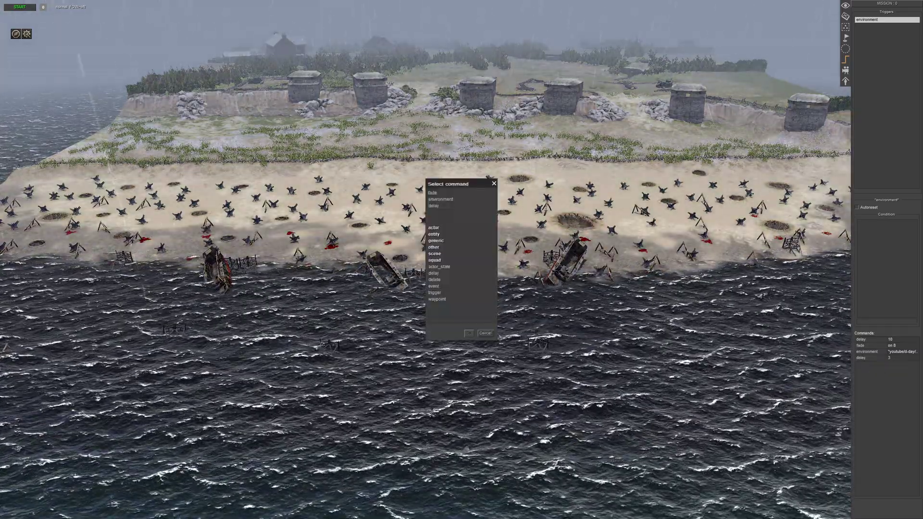
key("Escape")
left_click(871, 346)
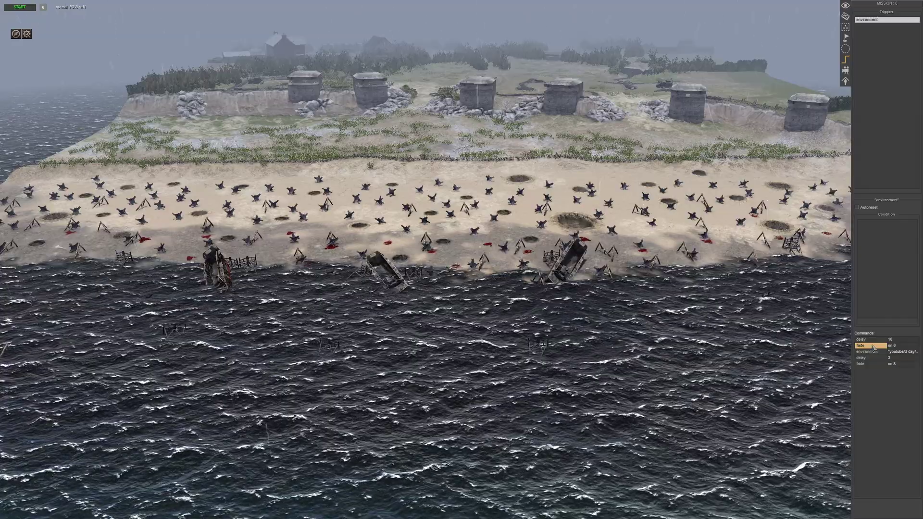
double_click(866, 364)
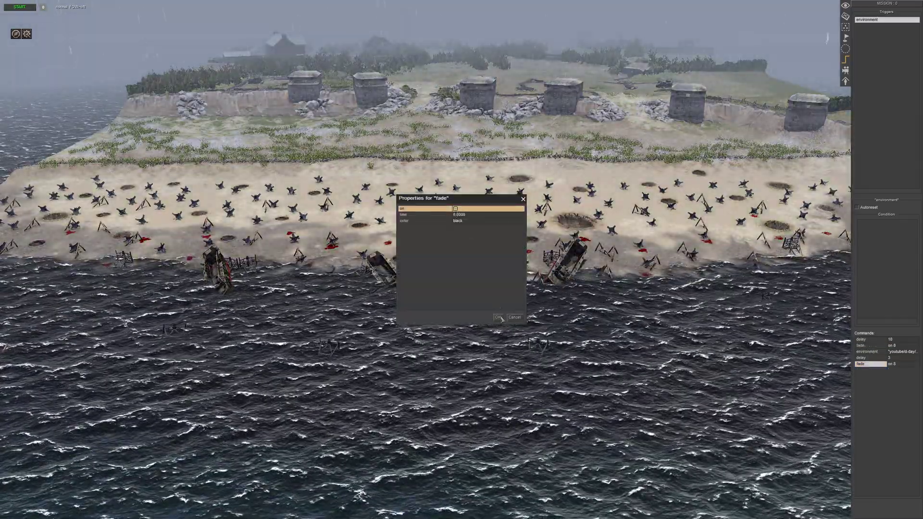
left_click(498, 317)
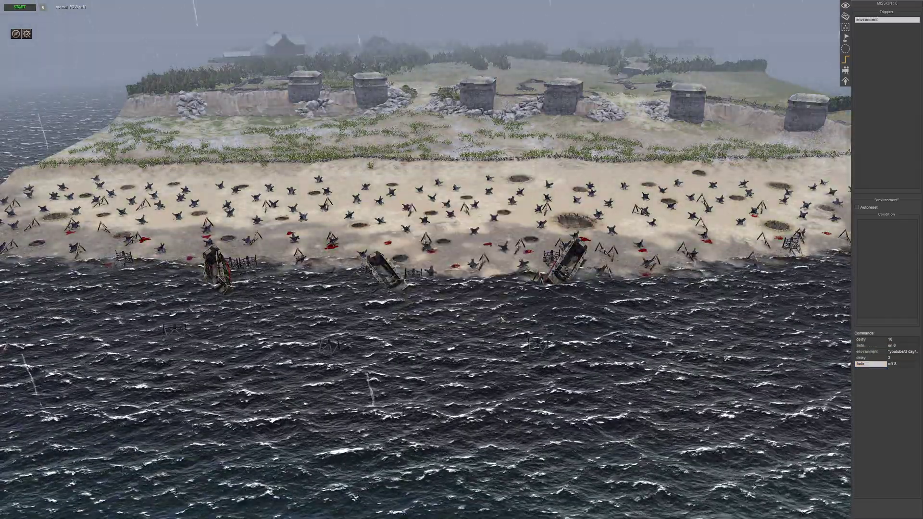
Run the mission to test the fade and environment change, and stop the test.
mouse_move(462, 259)
middle_mouse_down()
mouse_move(355, 255)
mouse_move(471, 240)
mouse_move(462, 245)
middle_mouse_up()
left_click(33, 9)
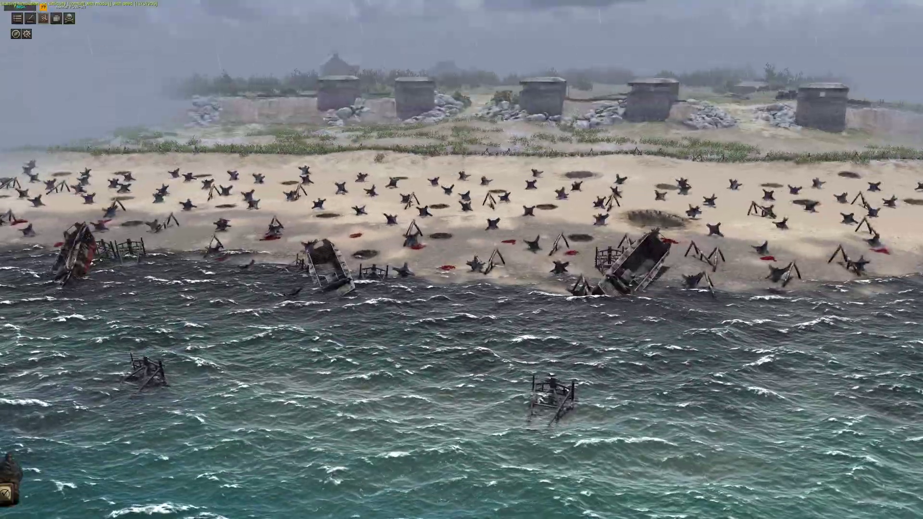
key("F3")
middle_click_drag(461, 260, 527, 260)
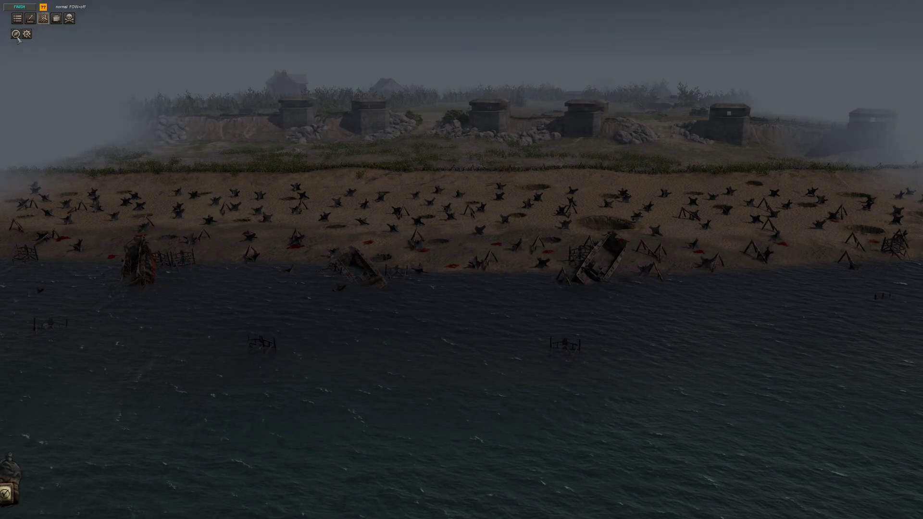
left_click(22, 7)
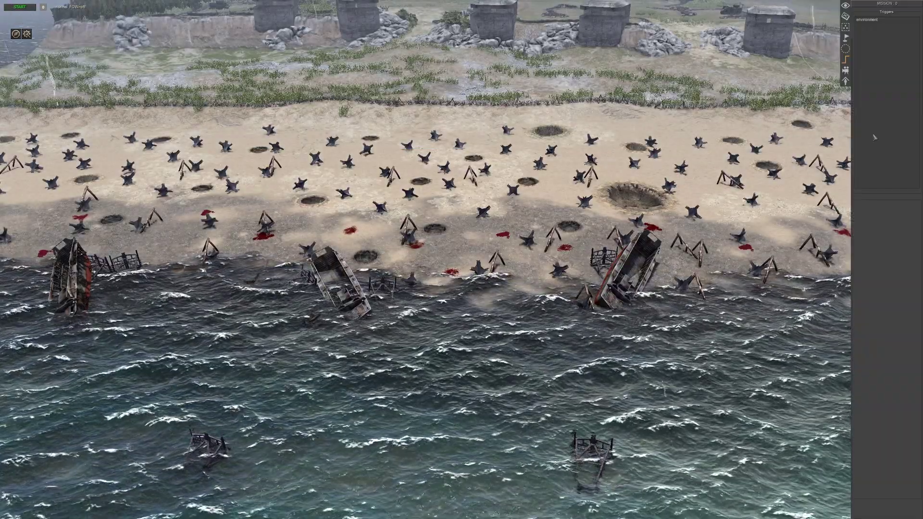
Duplicate the 10-second delay in the environment trigger and place the copy between the fade-on and environment commands.
left_click(867, 20)
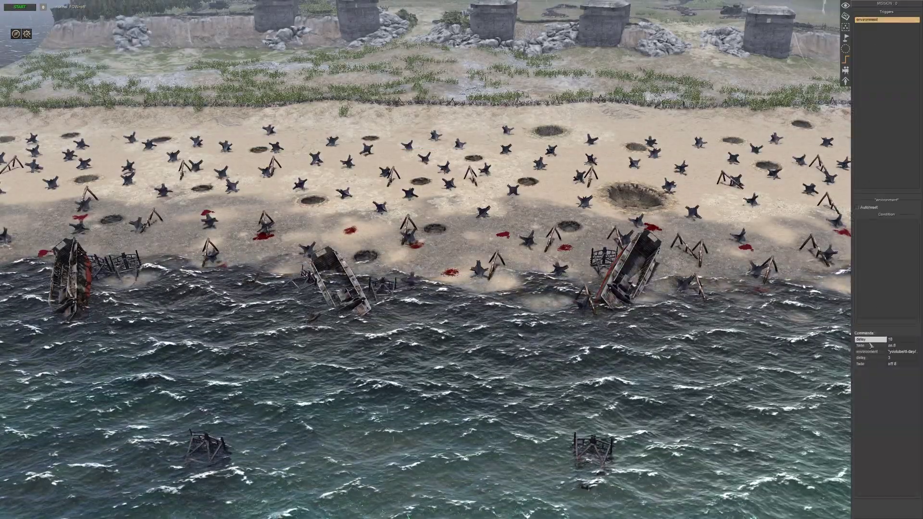
left_click(869, 341)
key("ctrl+c")
left_click(870, 366)
key("ctrl+v")
key("ctrl+Up")
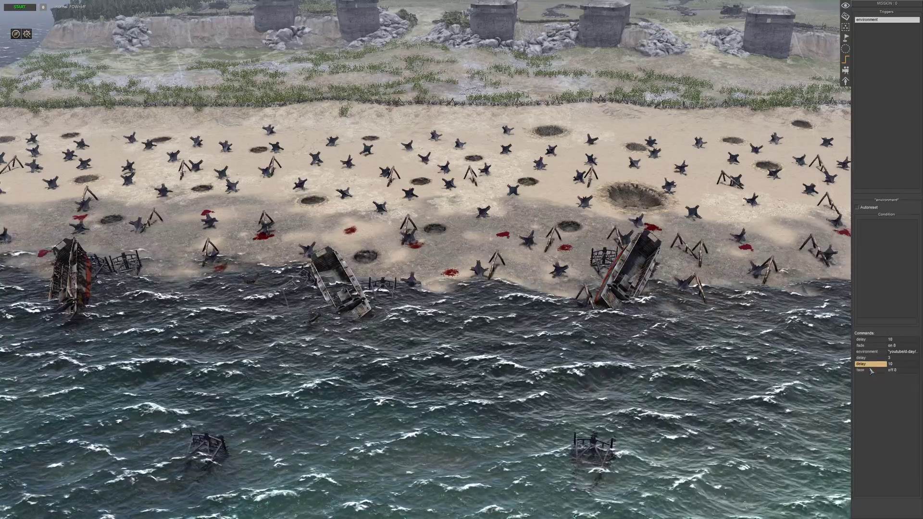
key("ctrl+Up")
key("ctrl+Up")
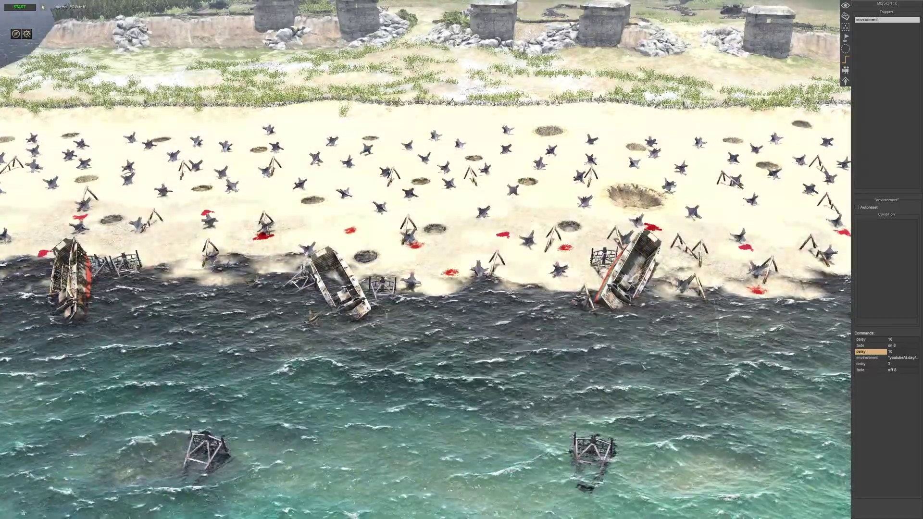
Run the mission again with a wide view of the beach to check the trigger's fade timing and weather change.
middle_click_drag(740, 372, 678, 357)
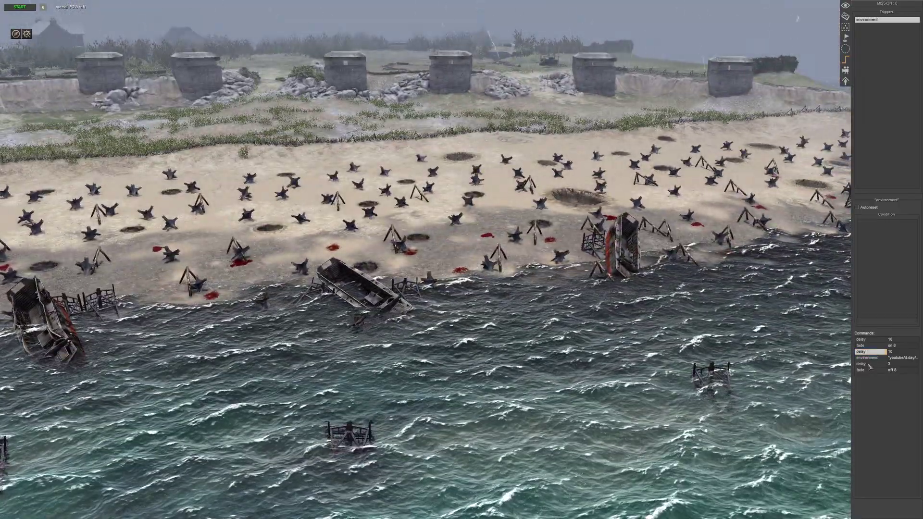
scroll(721, 334, "down", 3)
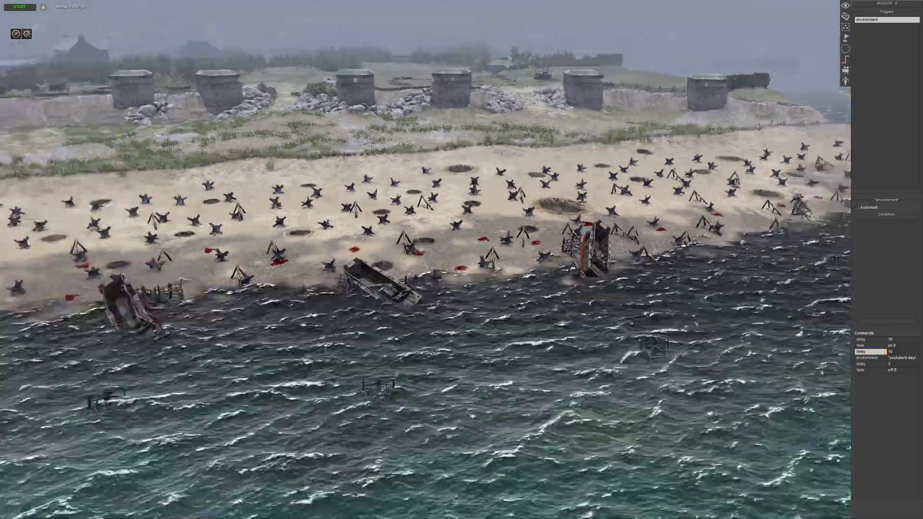
middle_click_drag(716, 332, 638, 322)
key("F1")
left_click(28, 7)
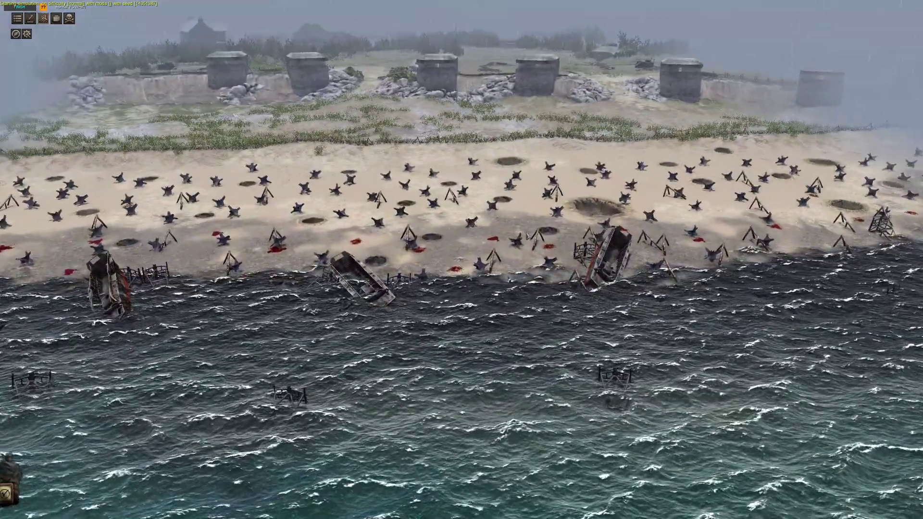
key("alt+e")
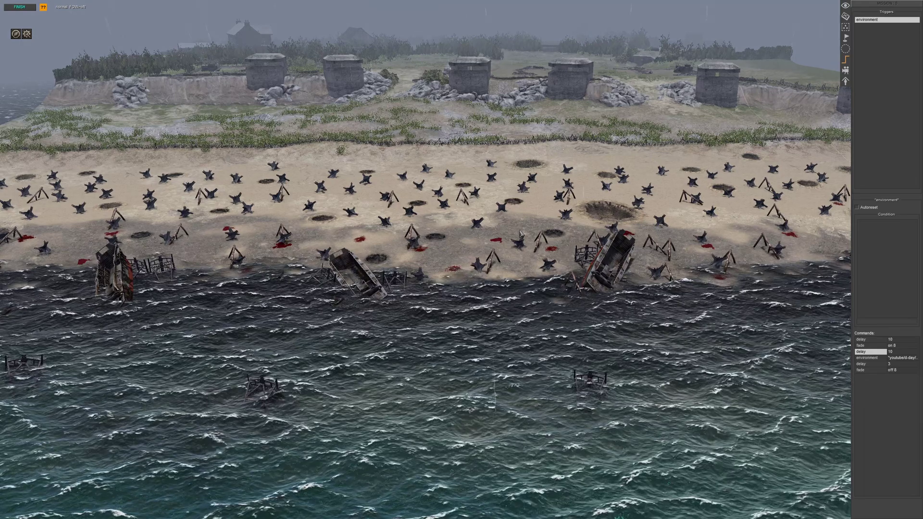
key("alt+e")
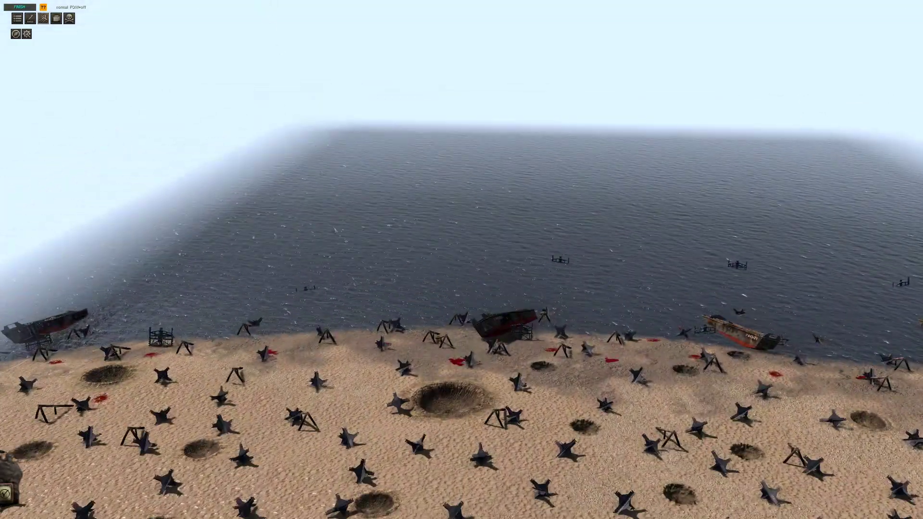
Check the active environment preset and examine the lighting, sky and fog over the sea, beach, bunkers and inland fields.
key("ctrl+e")
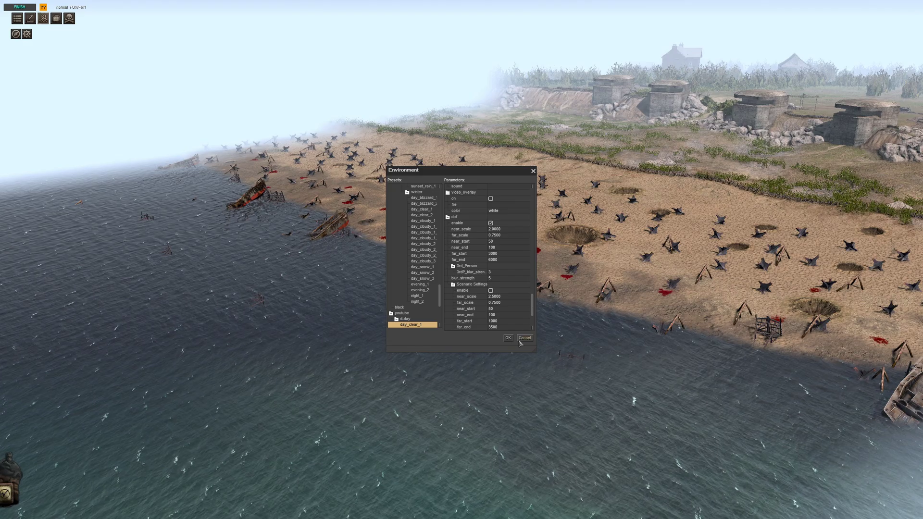
middle_click_drag(414, 332, 451, 206)
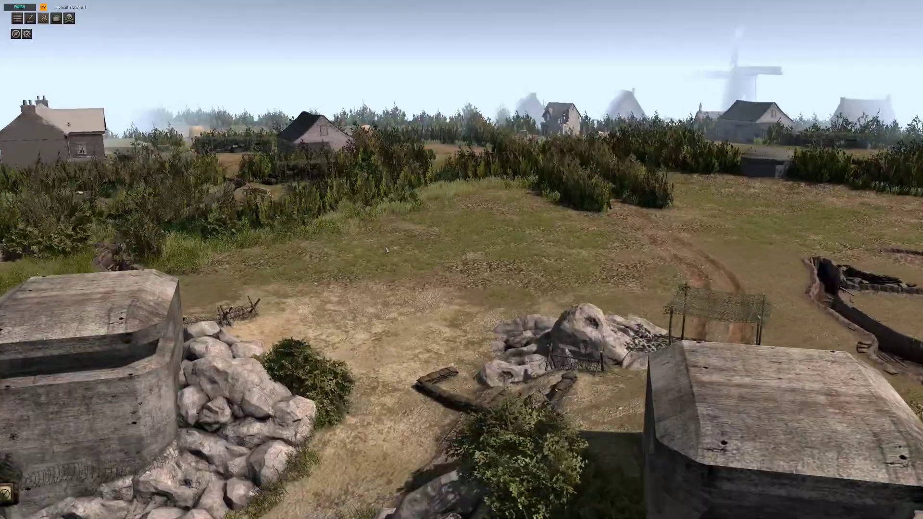
middle_click_drag(404, 236, 452, 264)
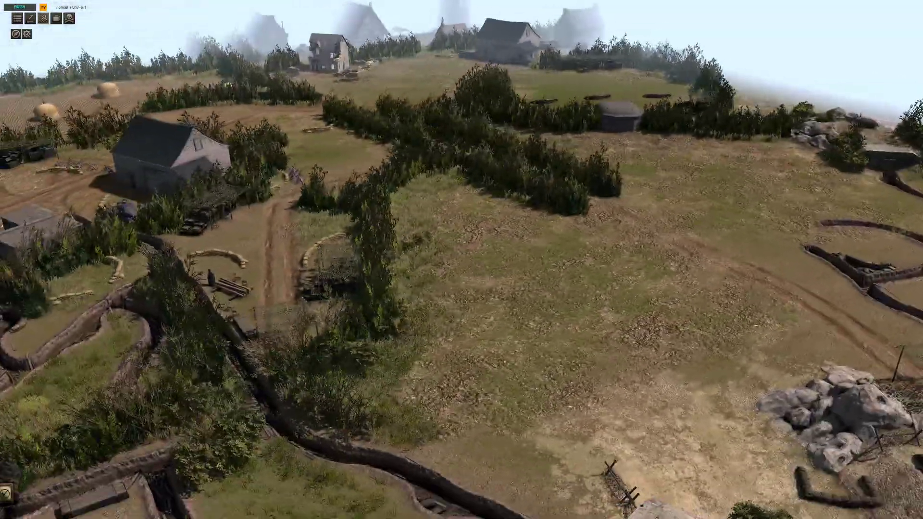
middle_click_drag(289, 288, 457, 322)
mouse_move(120, 1)
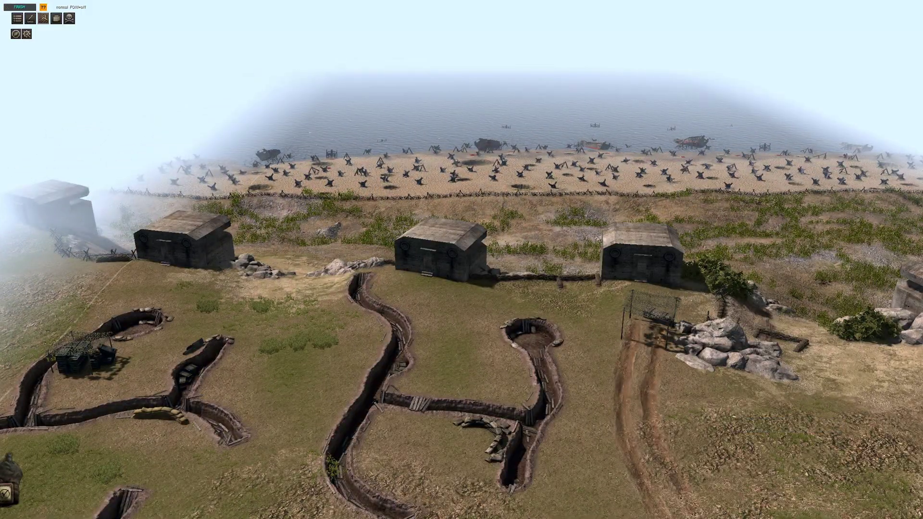
mouse_move(473, 1)
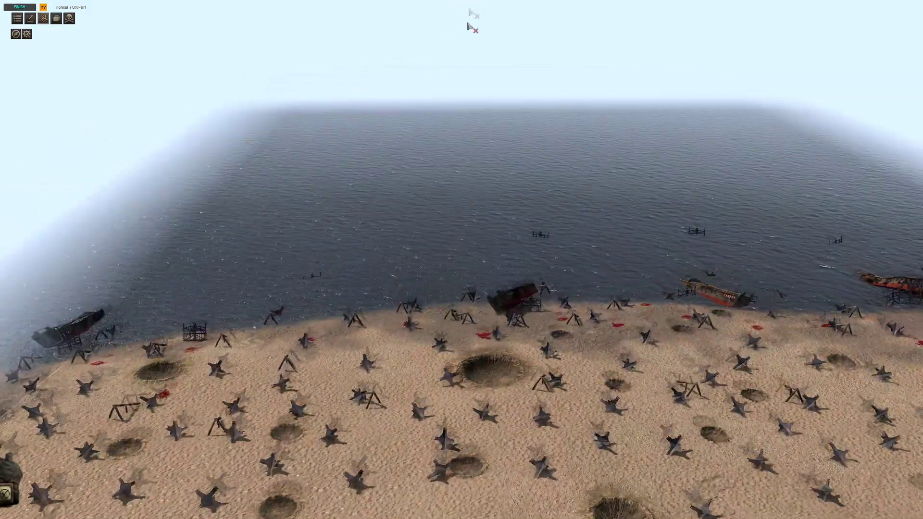
middle_click_drag(371, 268, 519, 270)
middle_click_drag(308, 269, 472, 264)
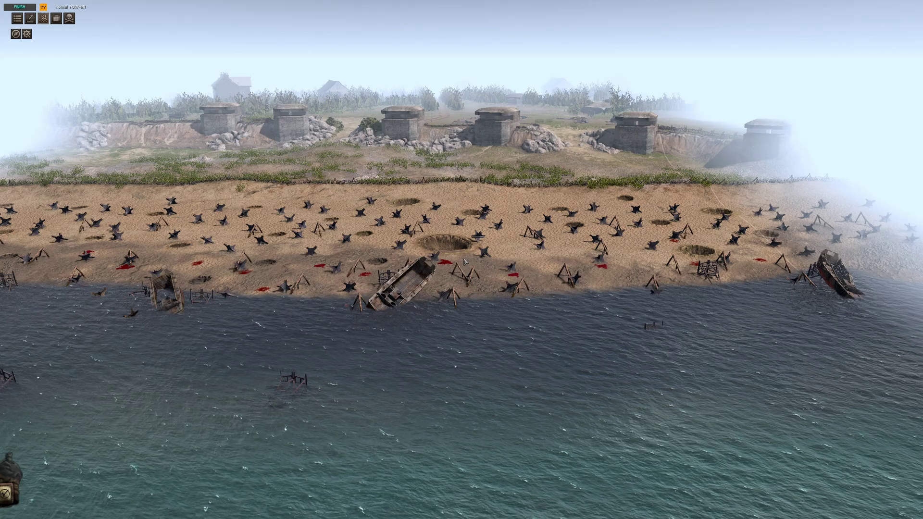
mouse_move(229, 1)
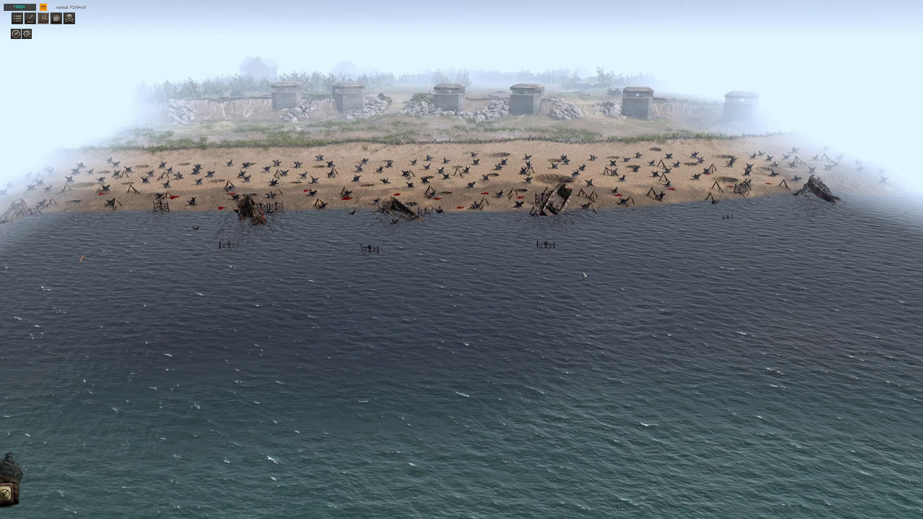
mouse_move(513, 0)
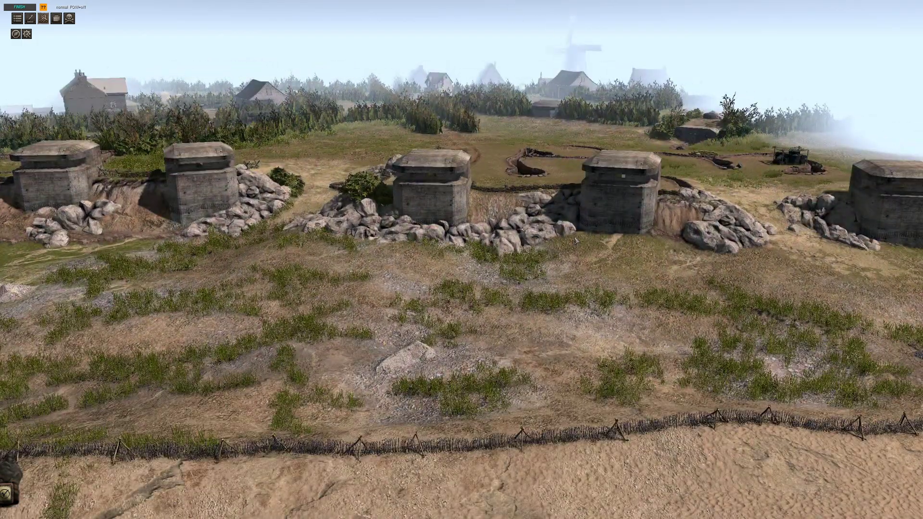
middle_click_drag(576, 241, 512, 270)
mouse_move(517, 518)
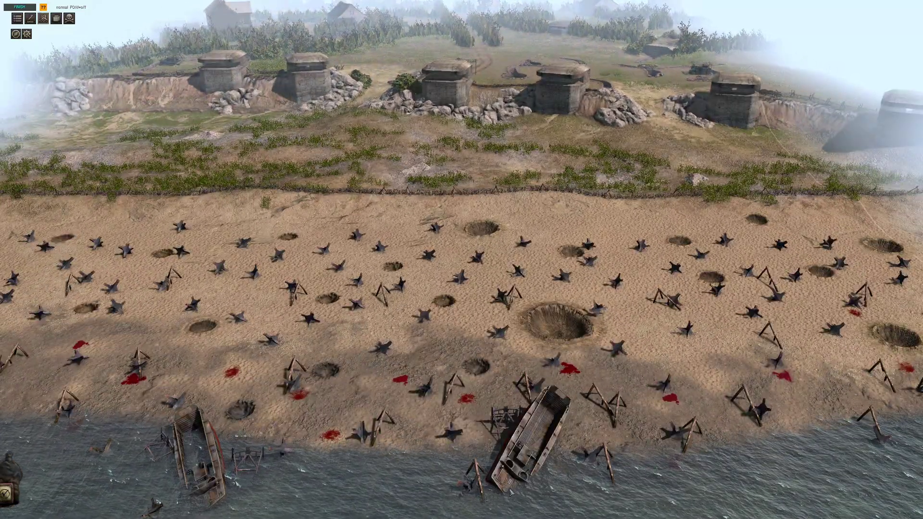
middle_click_drag(471, 431, 511, 413)
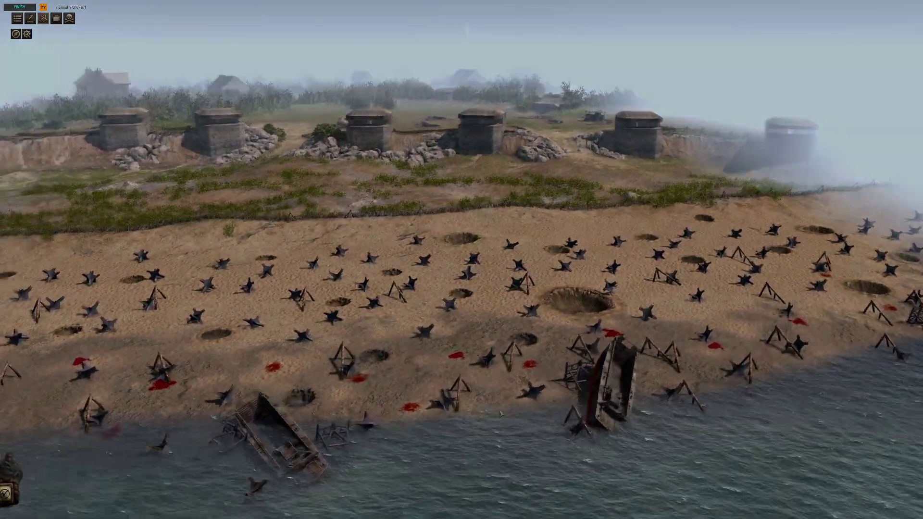